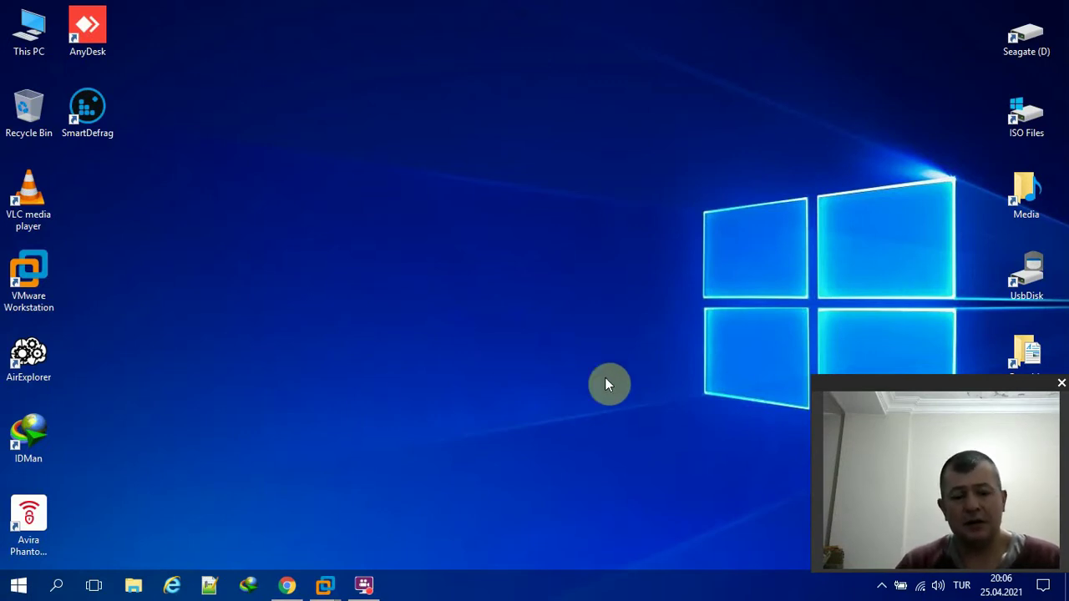
# Look over the DistroWatch overview and the Softpedia download page for Wifislax, including the offered version
pyautogui.click(250, 480)
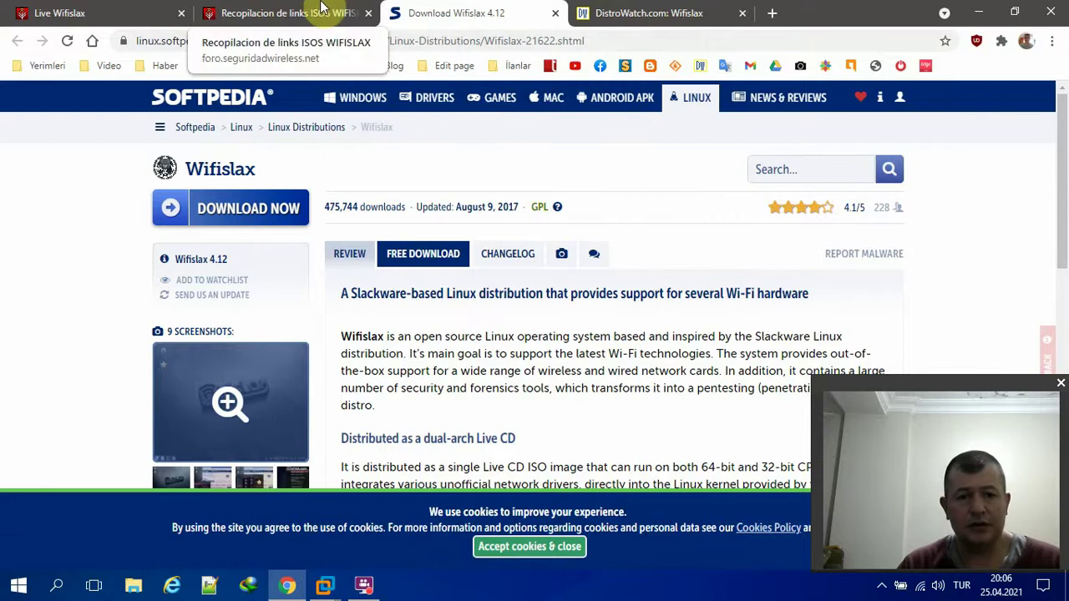
pyautogui.click(676, 10)
pyautogui.scroll(5, 209, 172)
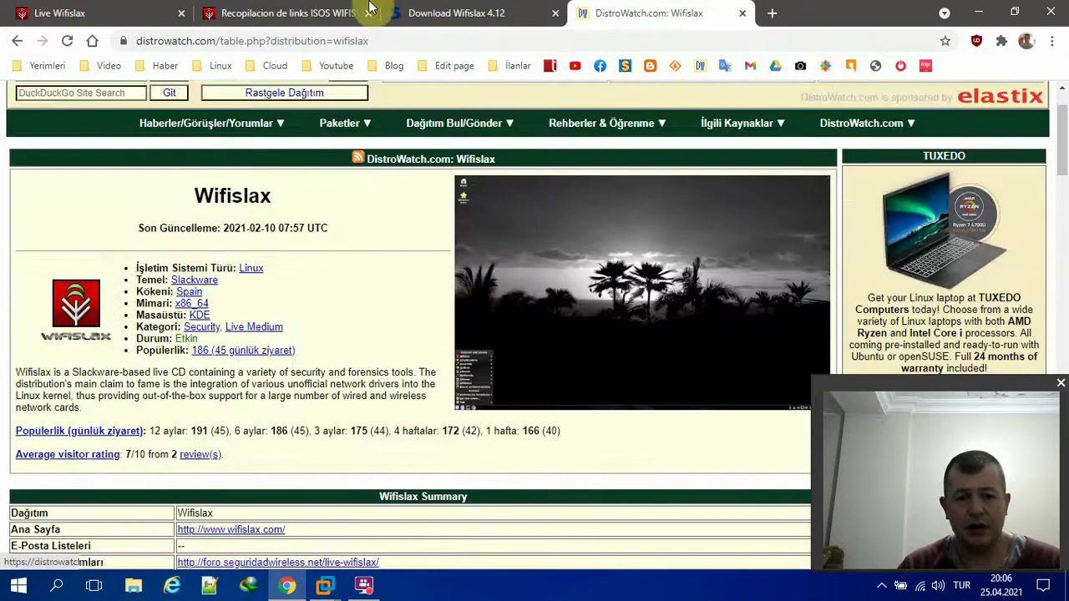
pyautogui.click(492, 10)
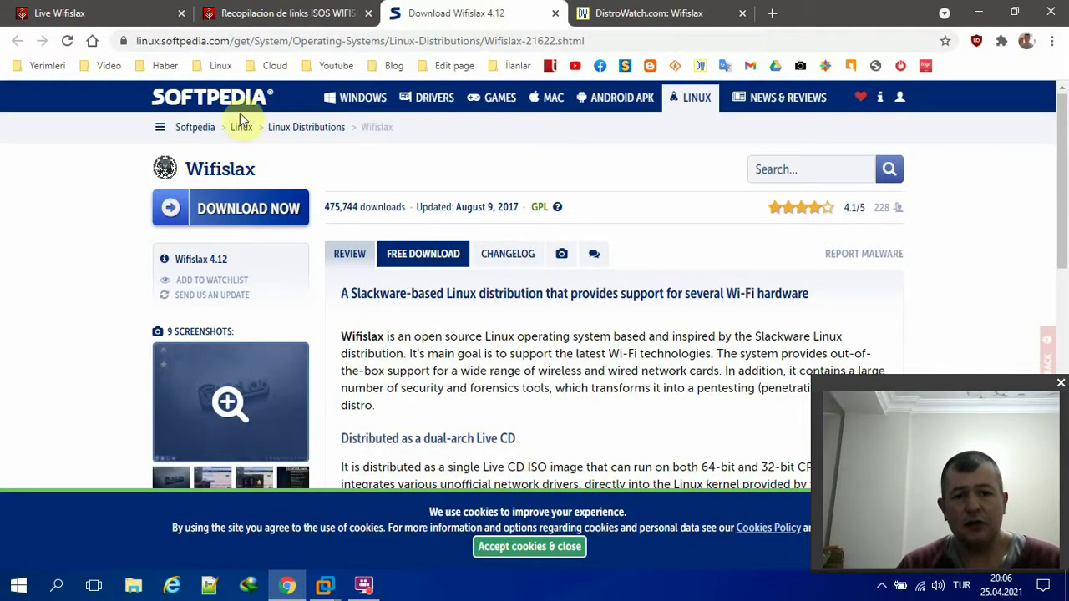
pyautogui.scroll(-1, 15, 267)
pyautogui.scroll(1, 15, 268)
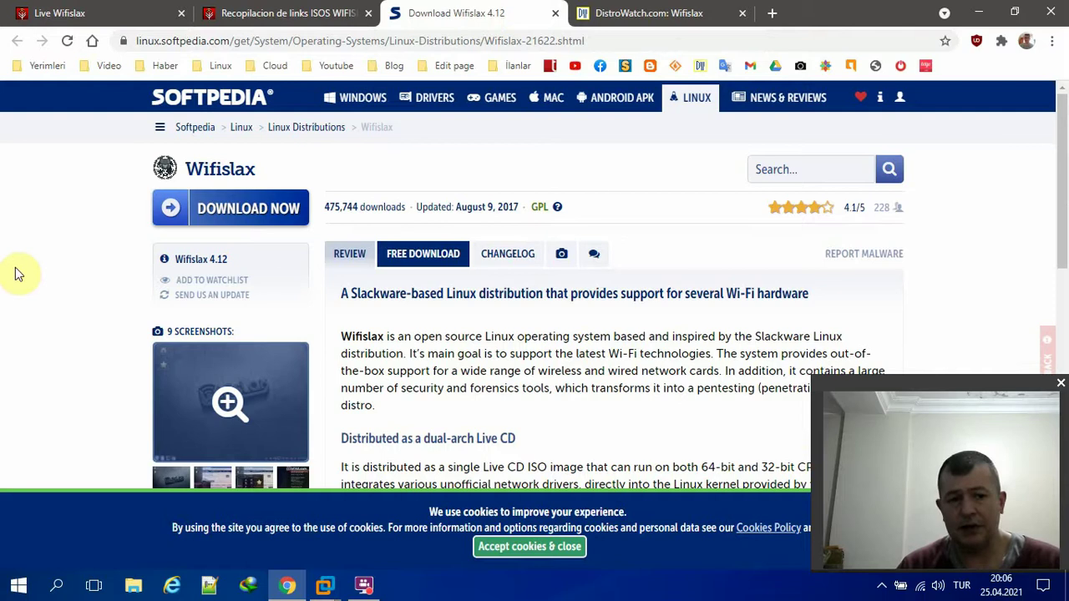
pyautogui.scroll(-1, 67, 280)
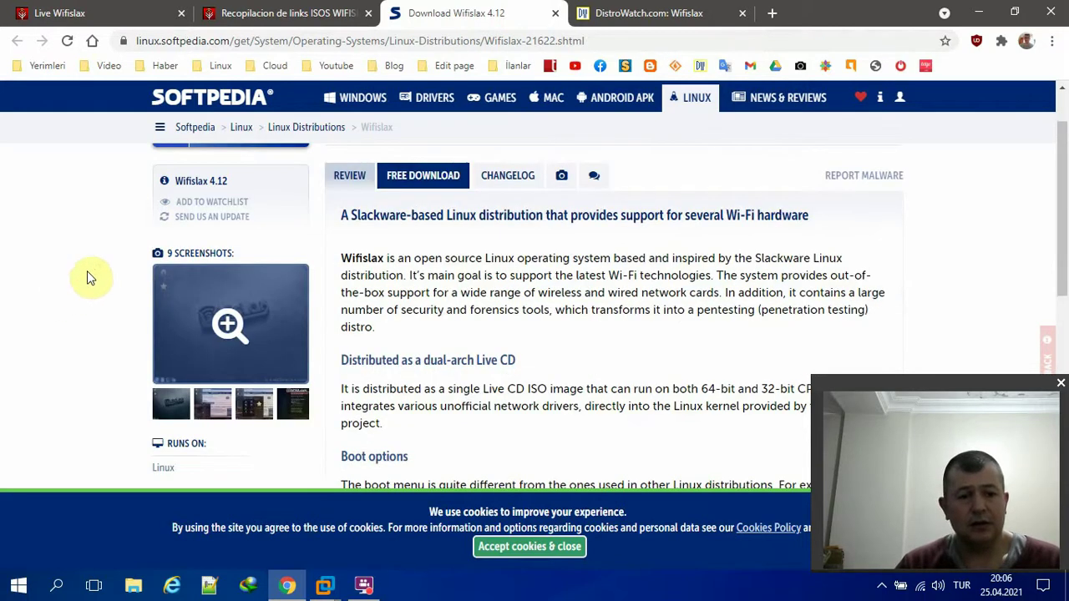
pyautogui.moveTo(229, 184); pyautogui.dragTo(160, 184)
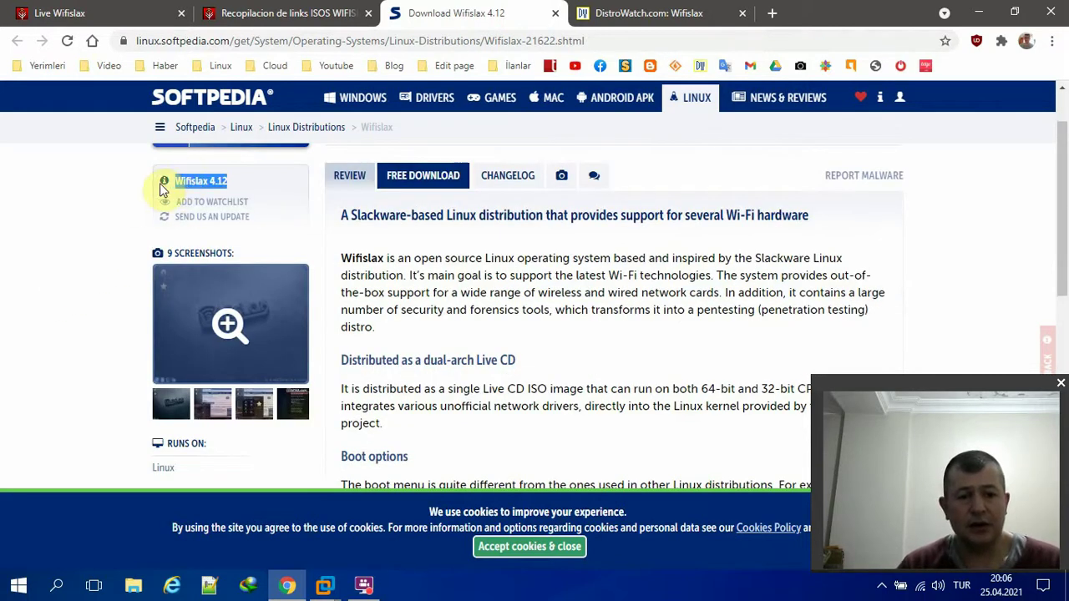
pyautogui.click(88, 245)
# Review the forum's list of 64-bit and 32-bit Wifislax ISO links and the release post on the Wifislax homepage
pyautogui.click(325, 7)
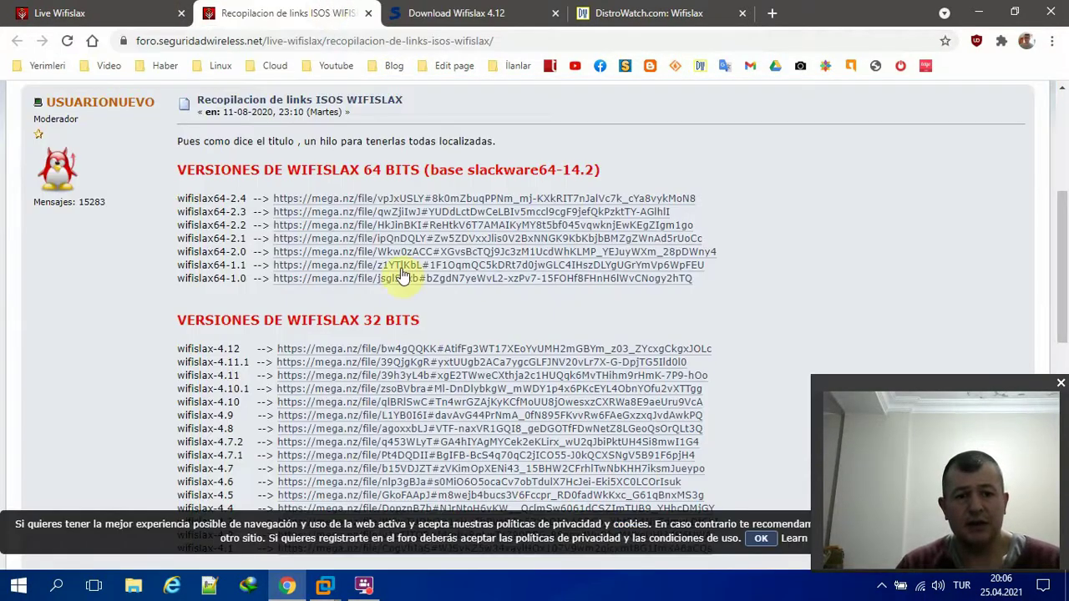
pyautogui.scroll(-1, 437, 351)
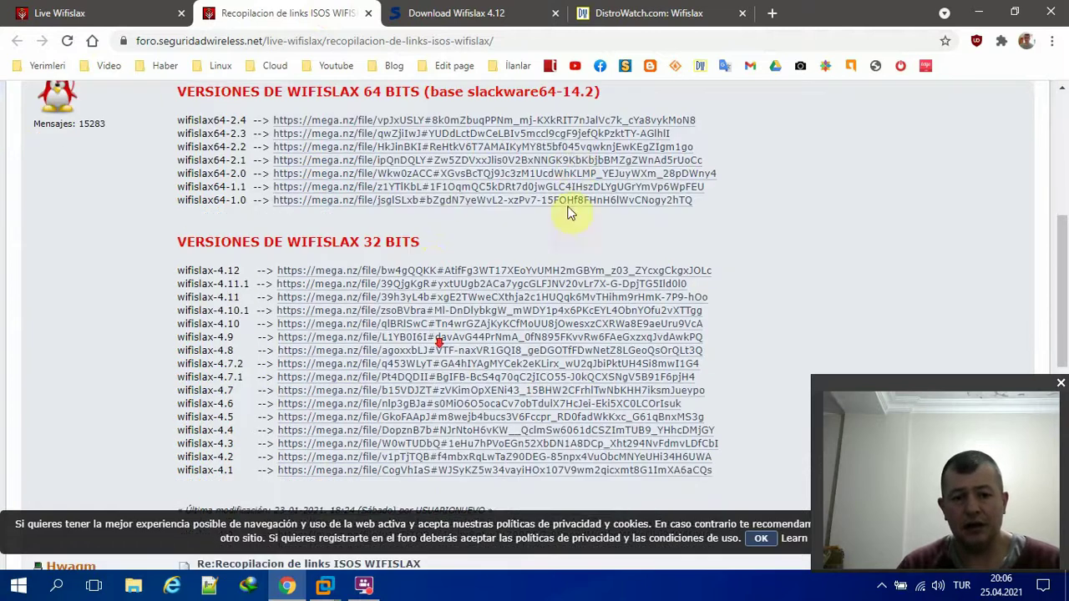
pyautogui.scroll(2, 490, 225)
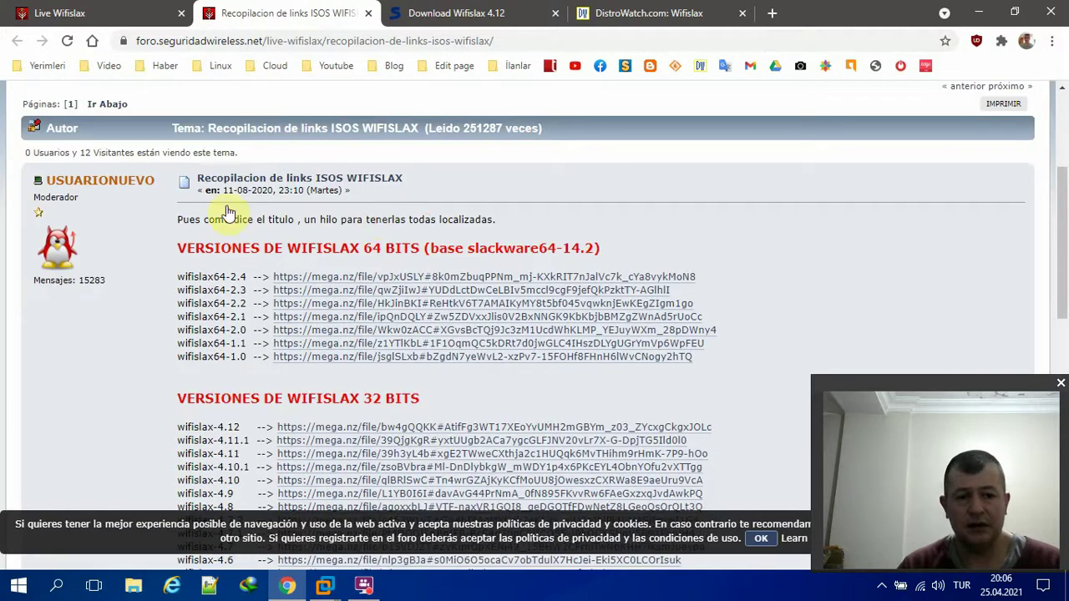
pyautogui.scroll(-3, 122, 341)
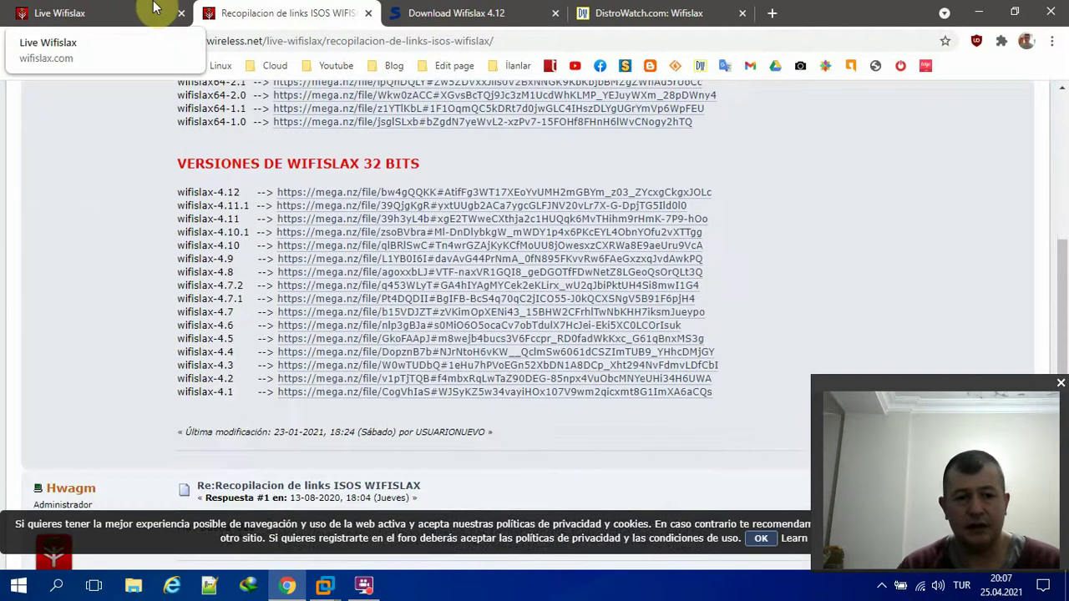
pyautogui.click(150, 12)
pyautogui.scroll(2, 3, 266)
pyautogui.scroll(10, 4, 268)
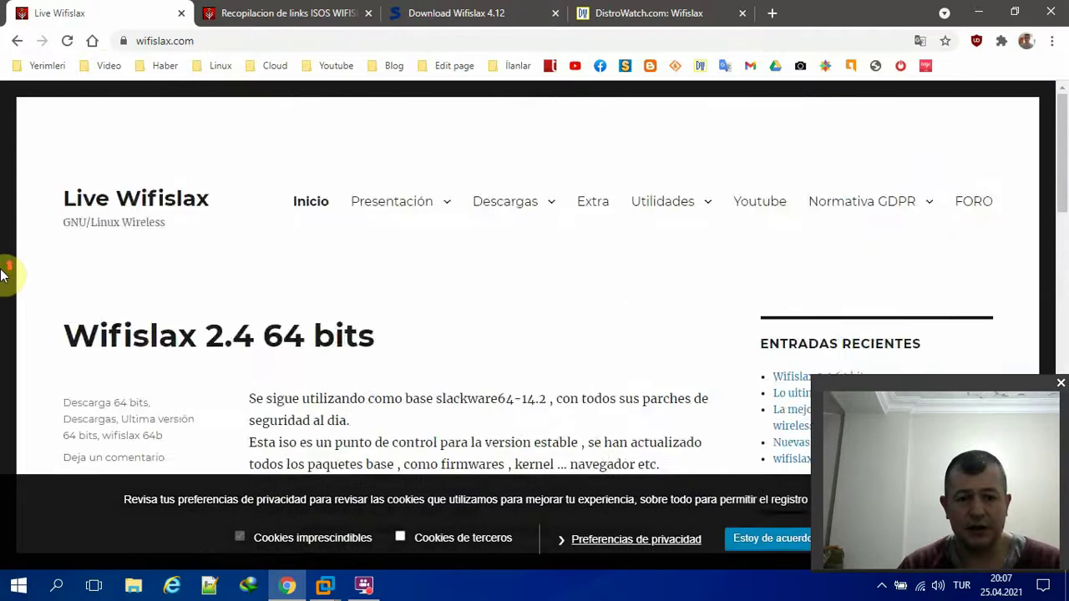
pyautogui.scroll(-8, 12, 275)
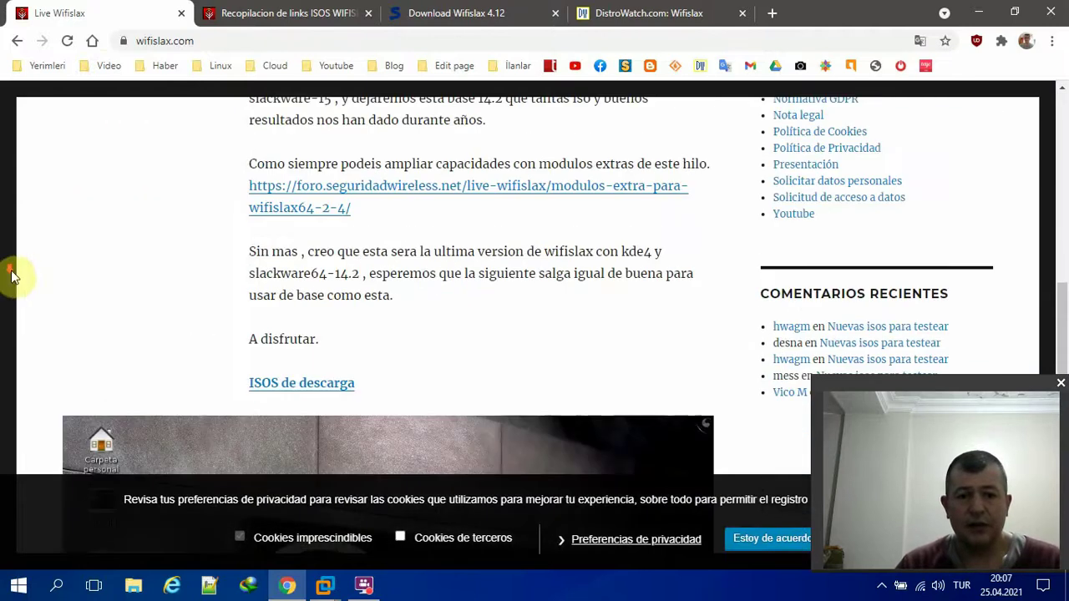
# Minimize the browser and switch to VMware Workstation
pyautogui.click(979, 12)
pyautogui.click(28, 275)
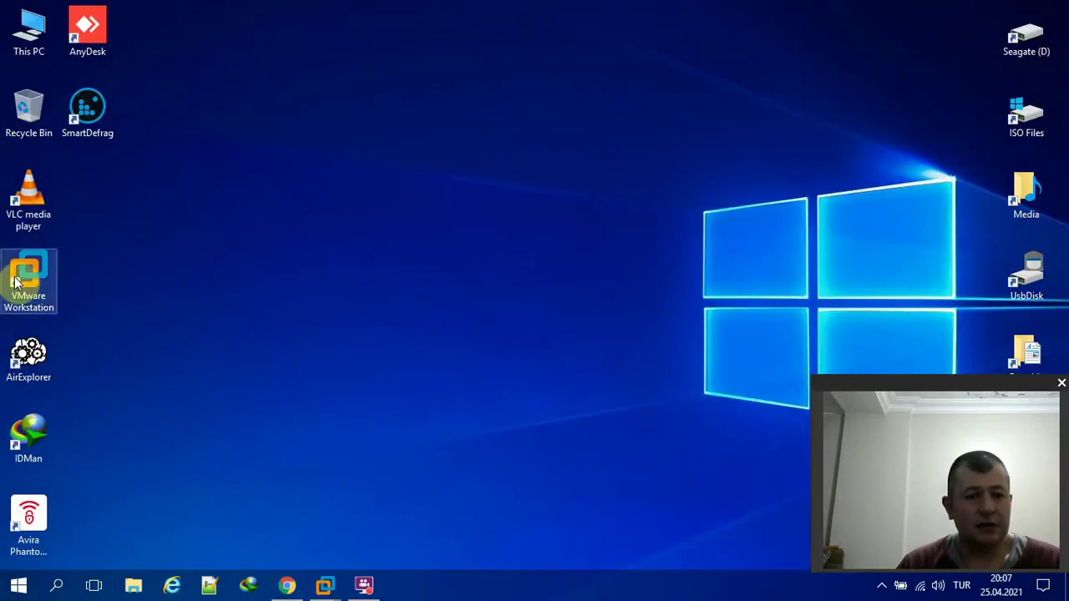
pyautogui.press('Return')
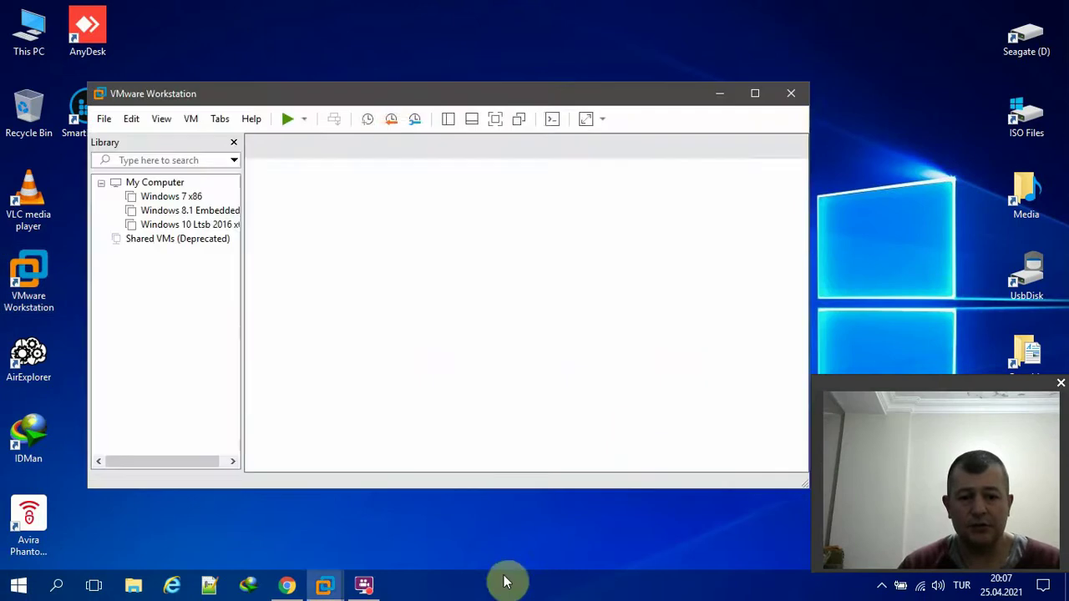
pyautogui.click(324, 584)
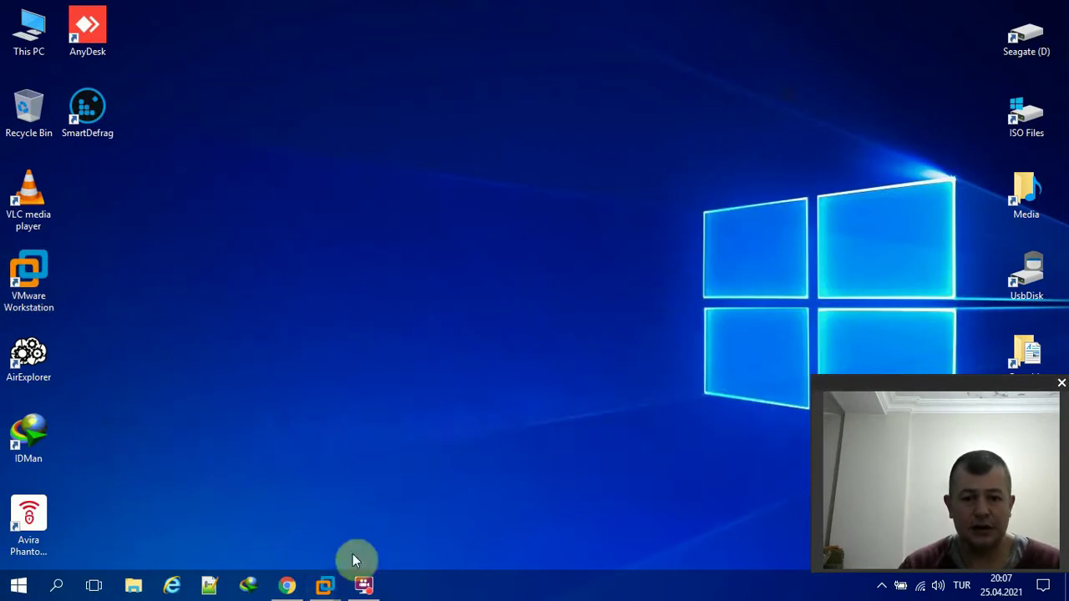
pyautogui.moveTo(328, 590)
pyautogui.click(84, 512)
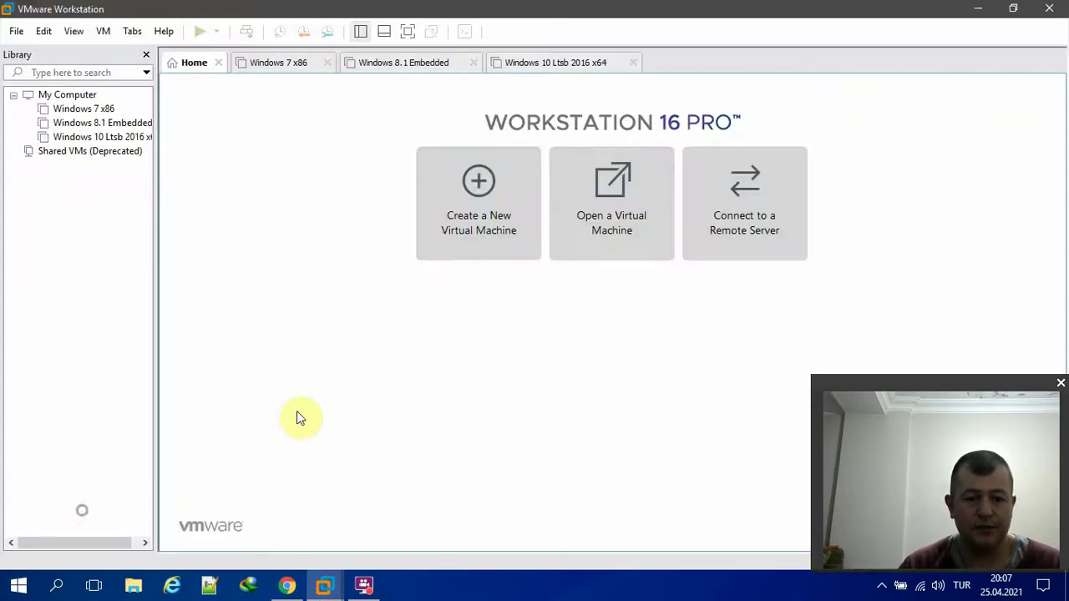
# Start a new typical virtual machine with the operating system installed later, using Linux, version Other Linux 4.x kernel 64-bit
pyautogui.click(441, 225)
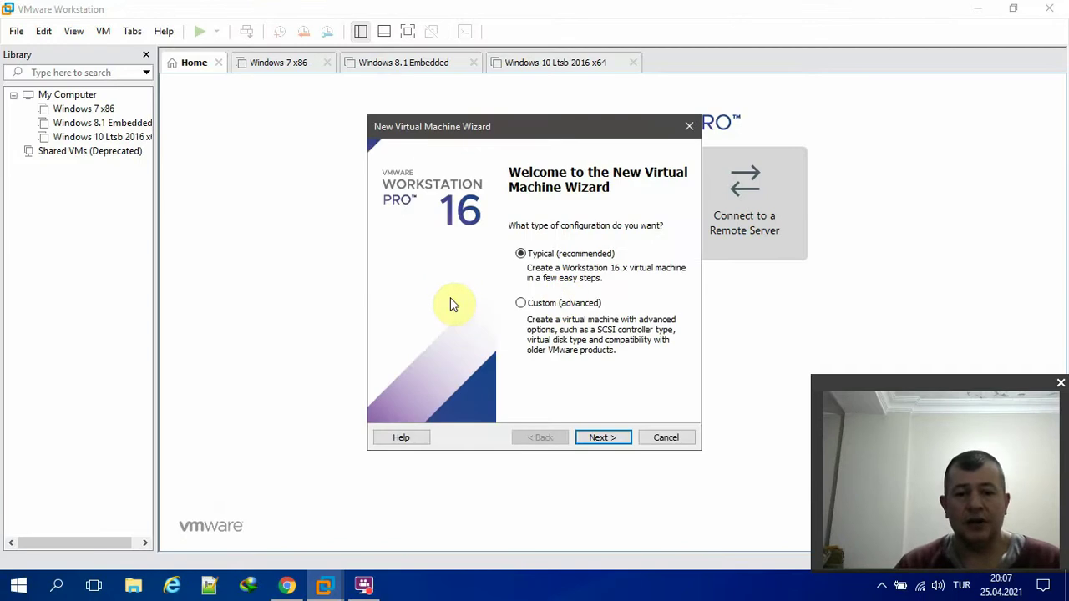
pyautogui.click(601, 438)
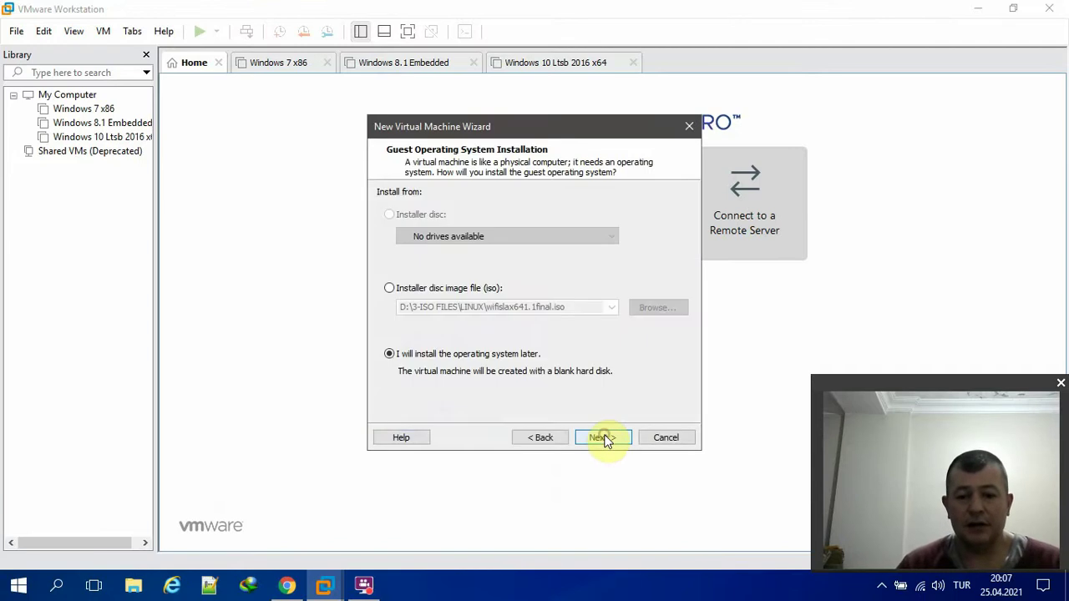
pyautogui.click(603, 438)
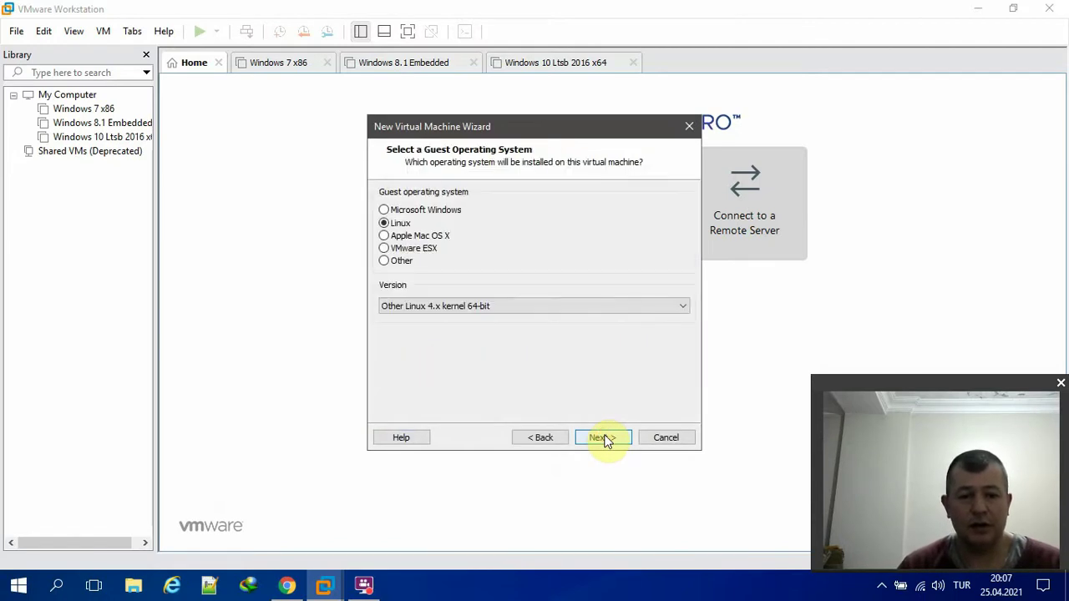
pyautogui.click(434, 309)
pyautogui.click(455, 217)
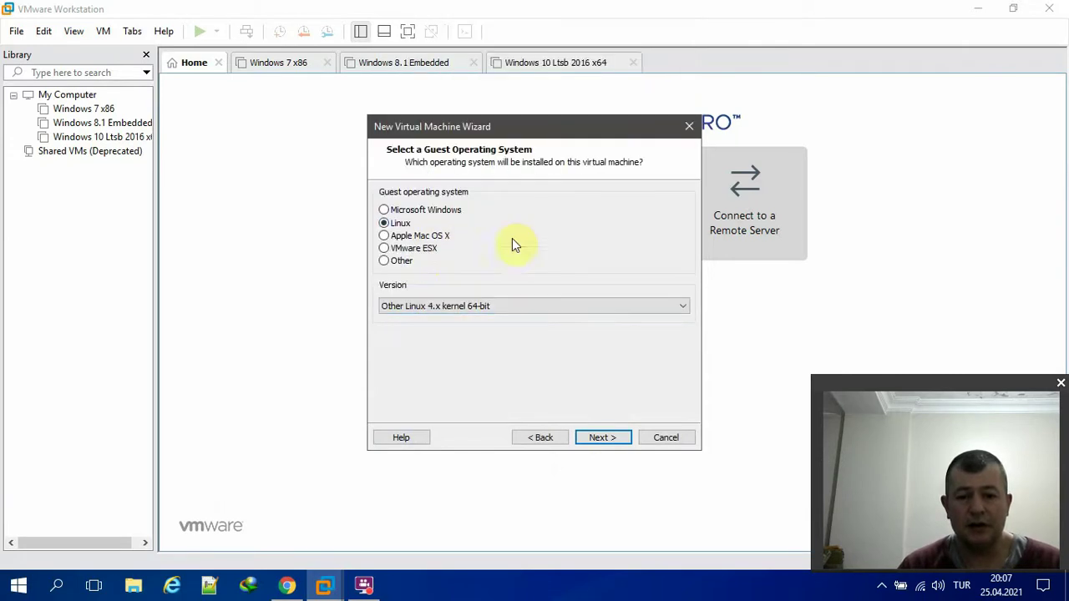
pyautogui.click(603, 437)
# Name the virtual machine Wifislax and give it a 15 GB virtual disk split into multiple files
pyautogui.write('Wifislax')
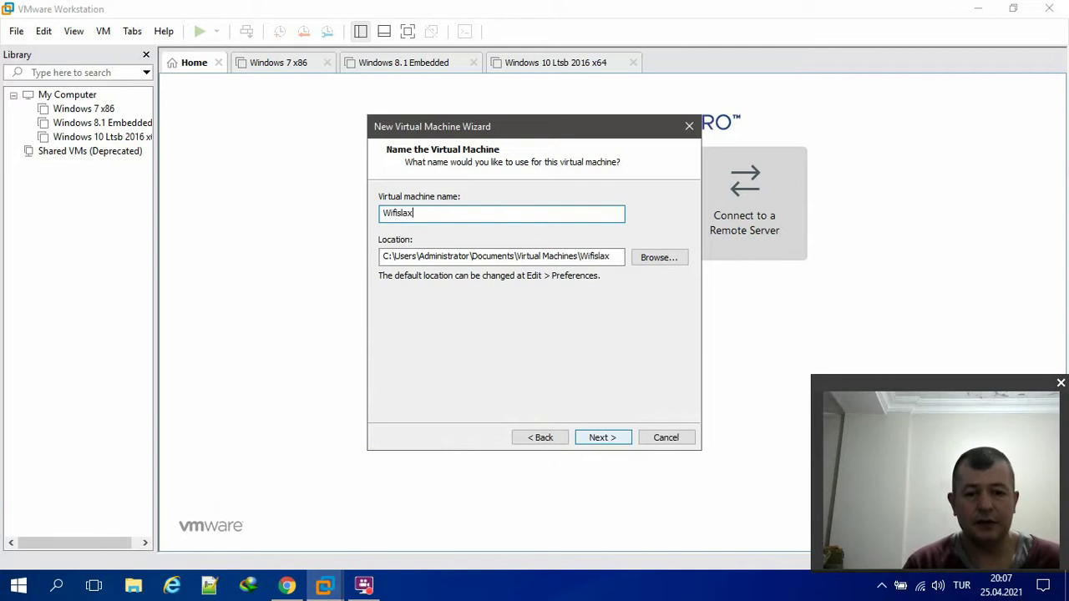
pyautogui.click(621, 437)
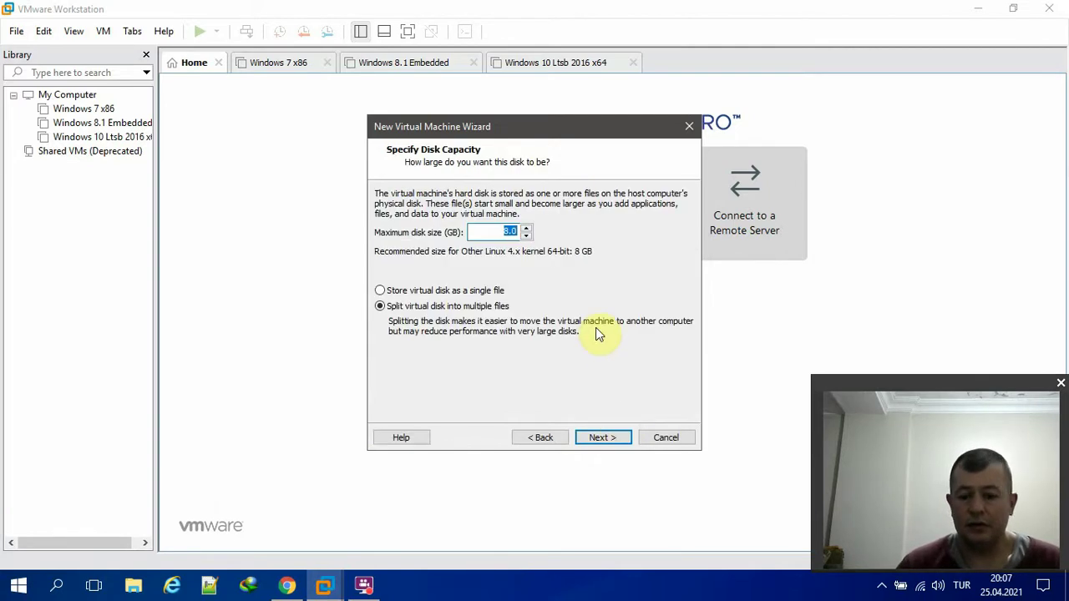
pyautogui.write('15')
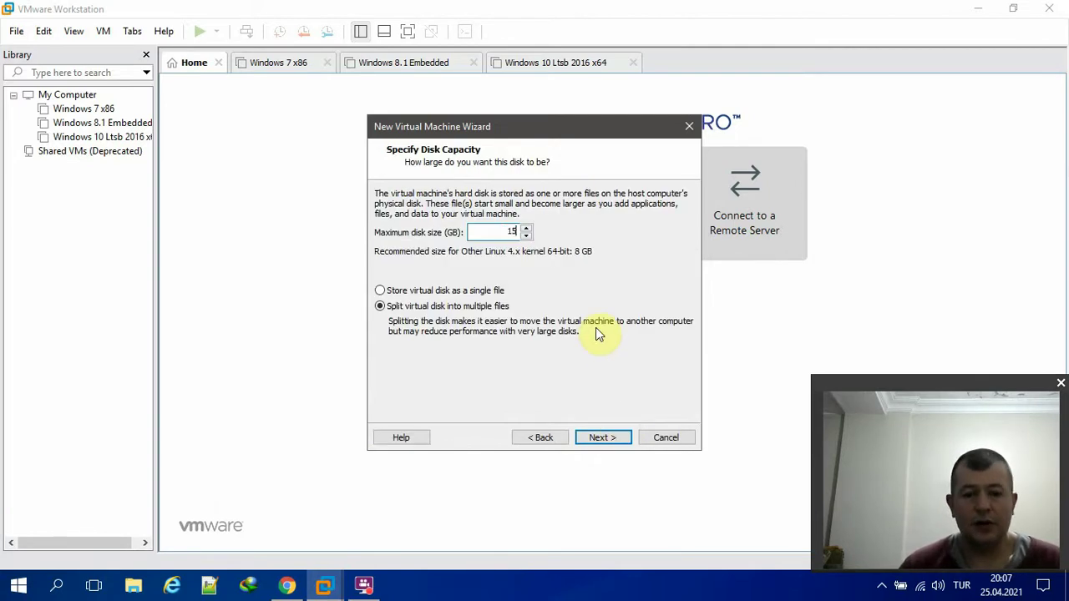
pyautogui.click(603, 438)
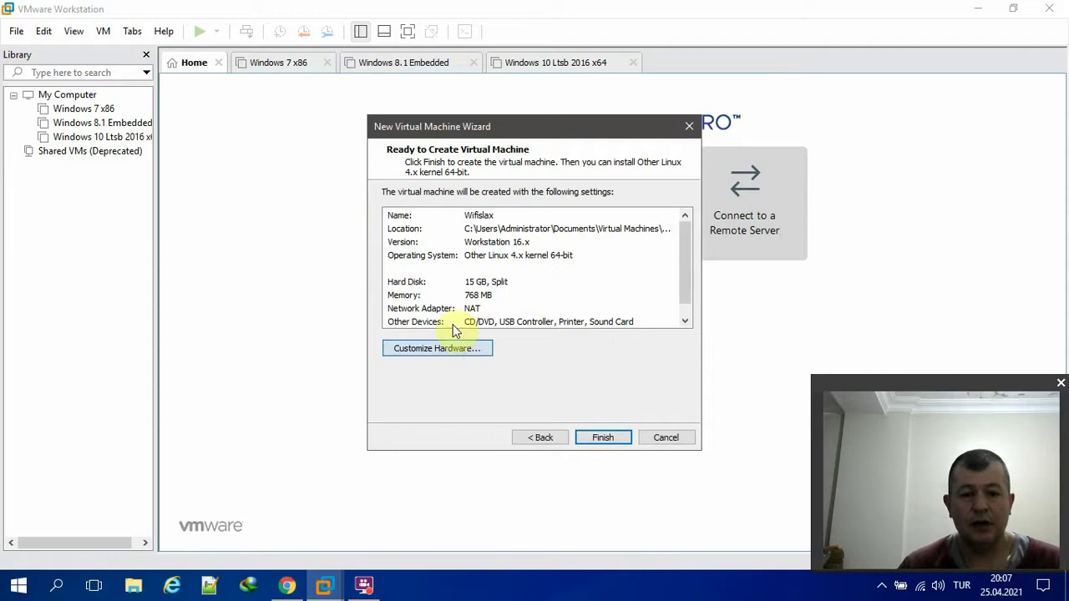
# Customize the virtual machine's hardware by removing the printer and the network adapter
pyautogui.click(451, 349)
pyautogui.click(324, 149)
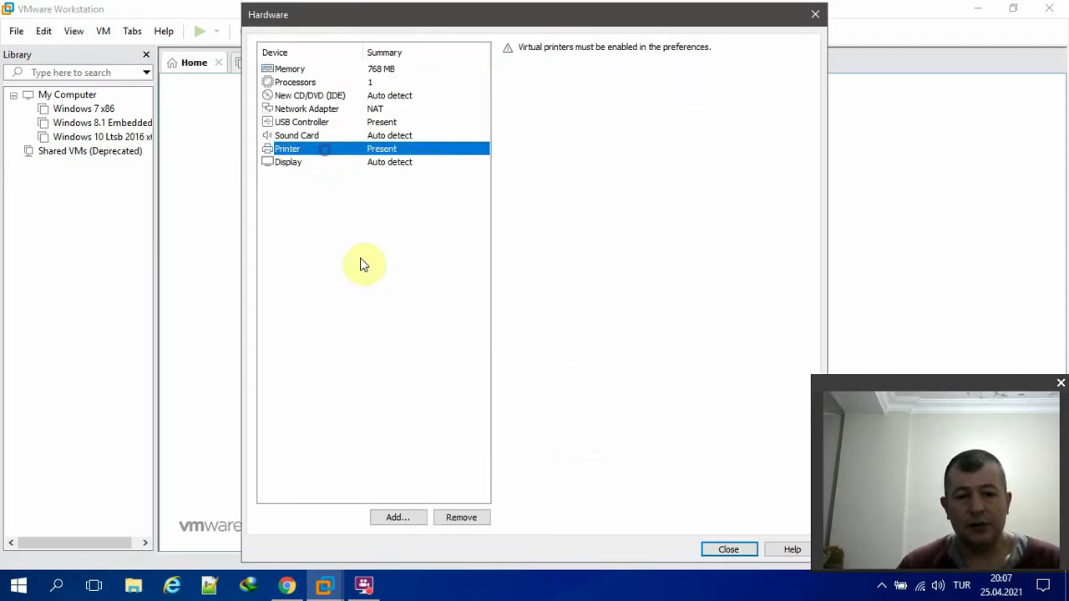
pyautogui.click(462, 511)
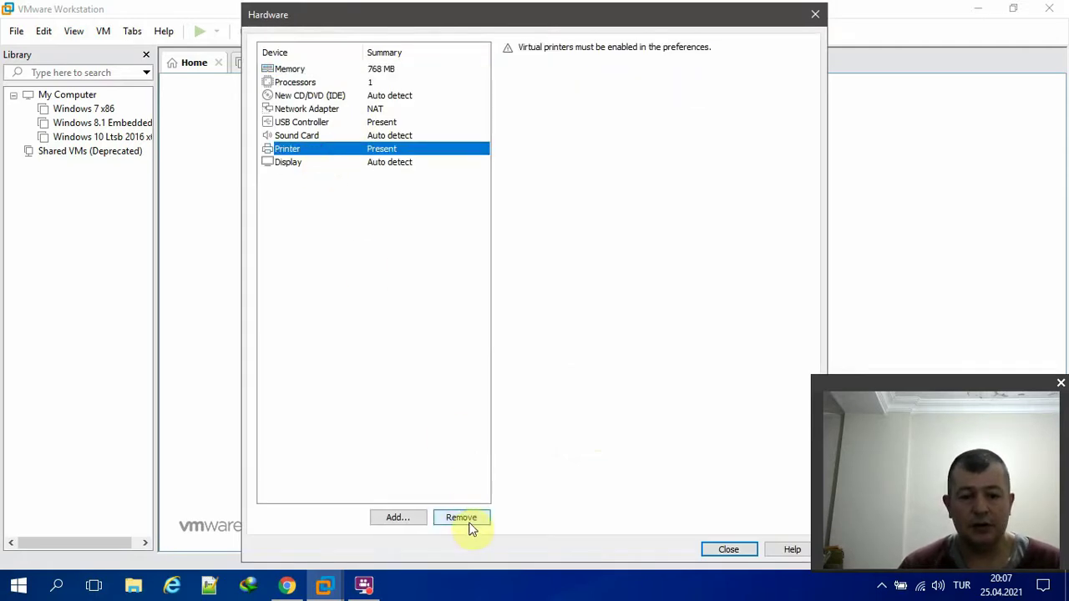
pyautogui.click(351, 108)
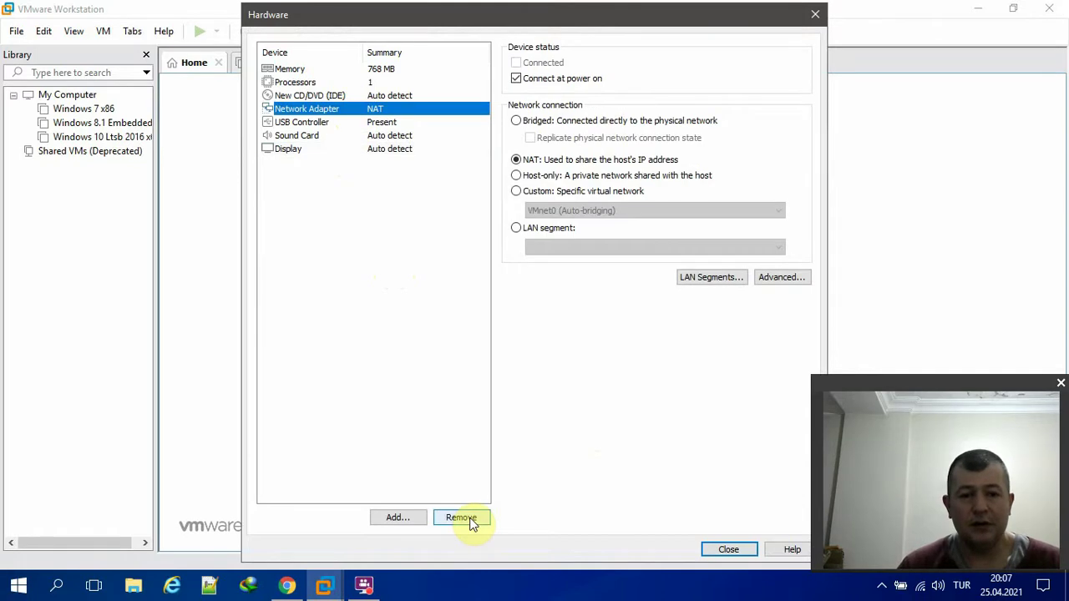
pyautogui.click(470, 519)
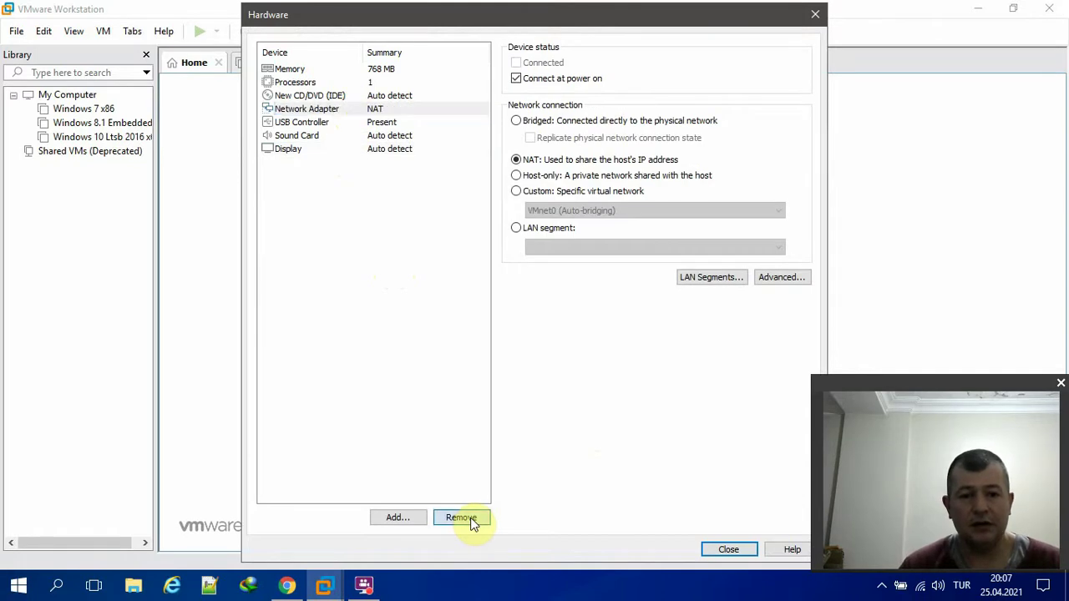
# Set the virtual machine's memory to 4000 MB
pyautogui.click(365, 70)
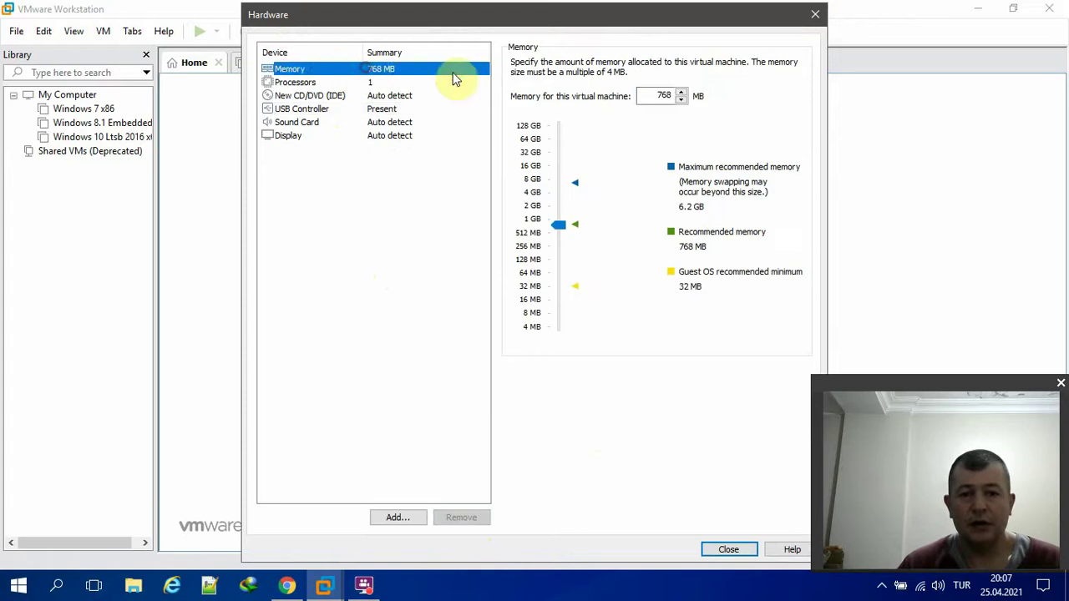
pyautogui.doubleClick(658, 96)
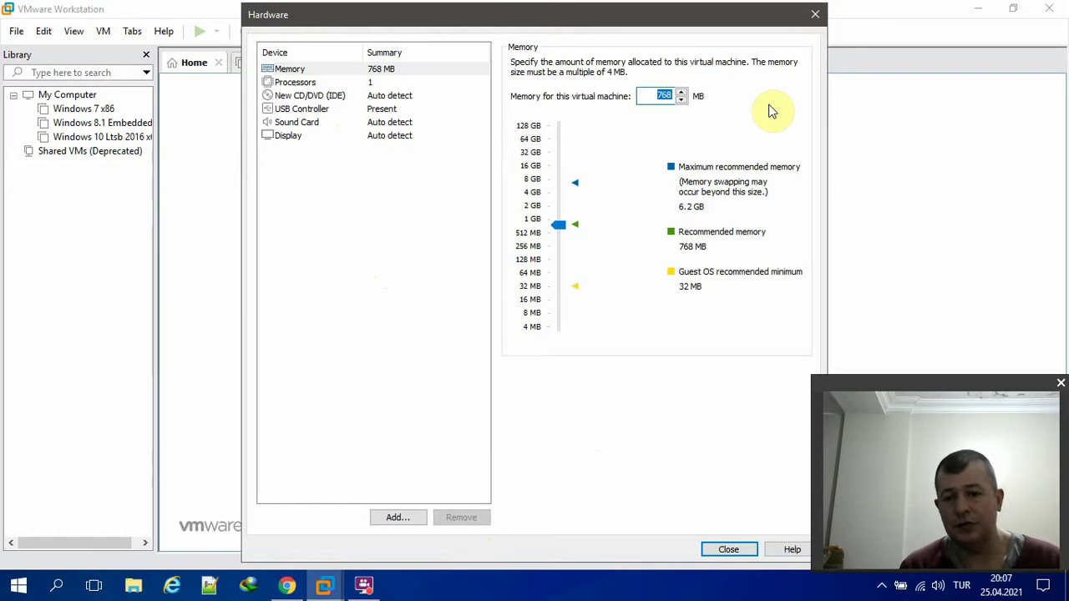
pyautogui.write('4000')
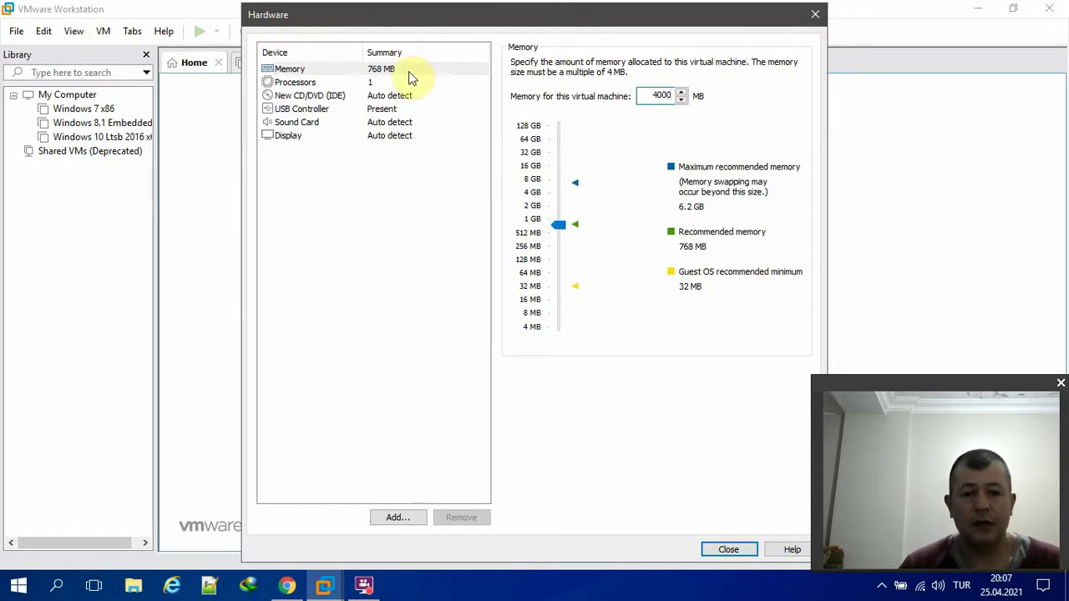
pyautogui.click(409, 97)
# Configure the virtual machine with 2 processors and 2 cores per processor
pyautogui.click(415, 83)
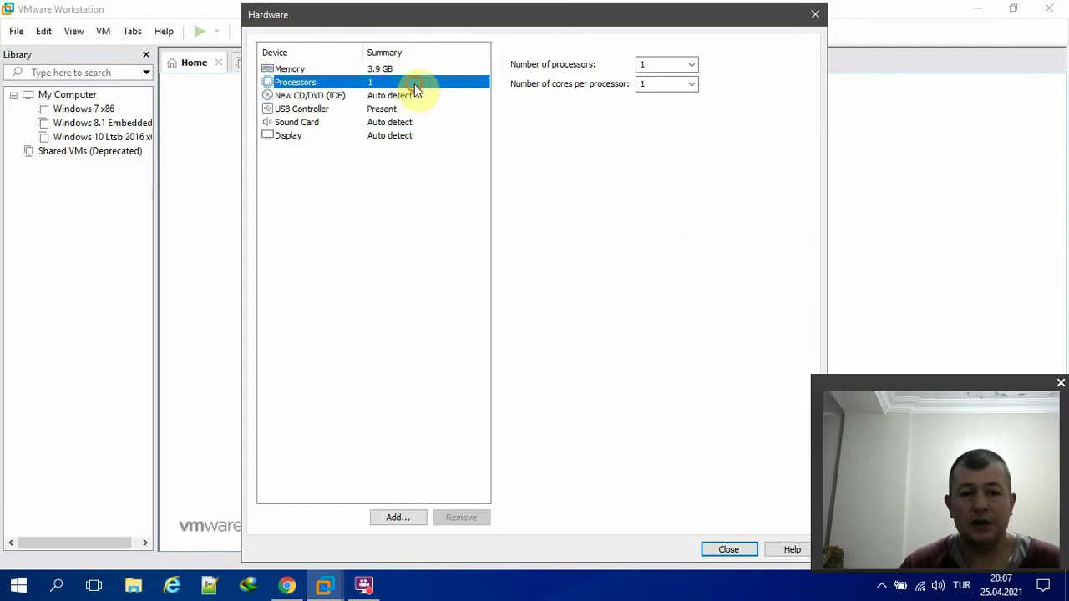
pyautogui.click(692, 65)
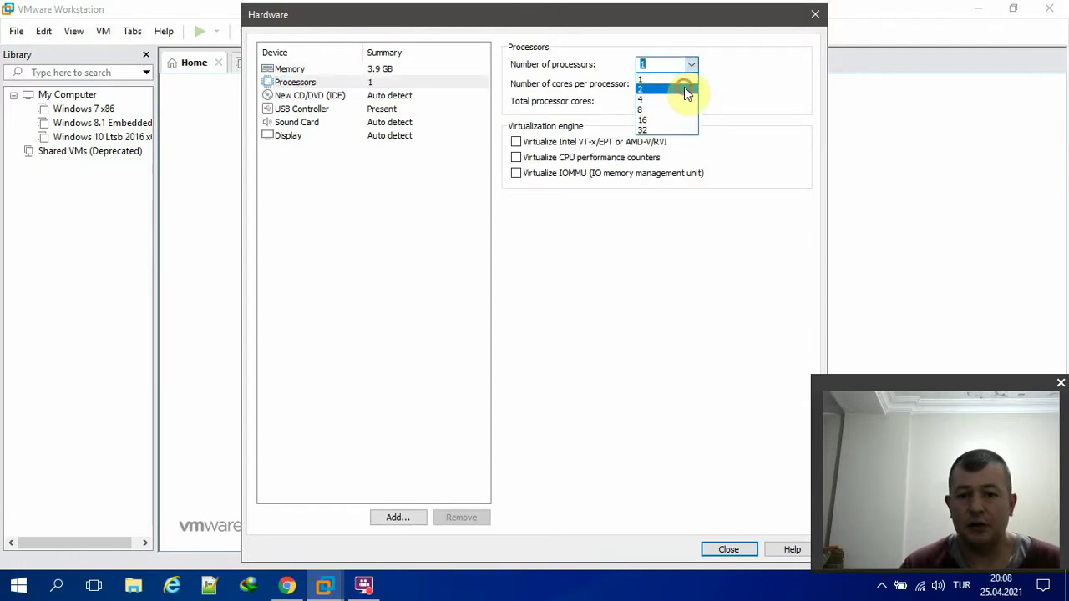
pyautogui.click(684, 88)
pyautogui.click(691, 84)
pyautogui.click(680, 107)
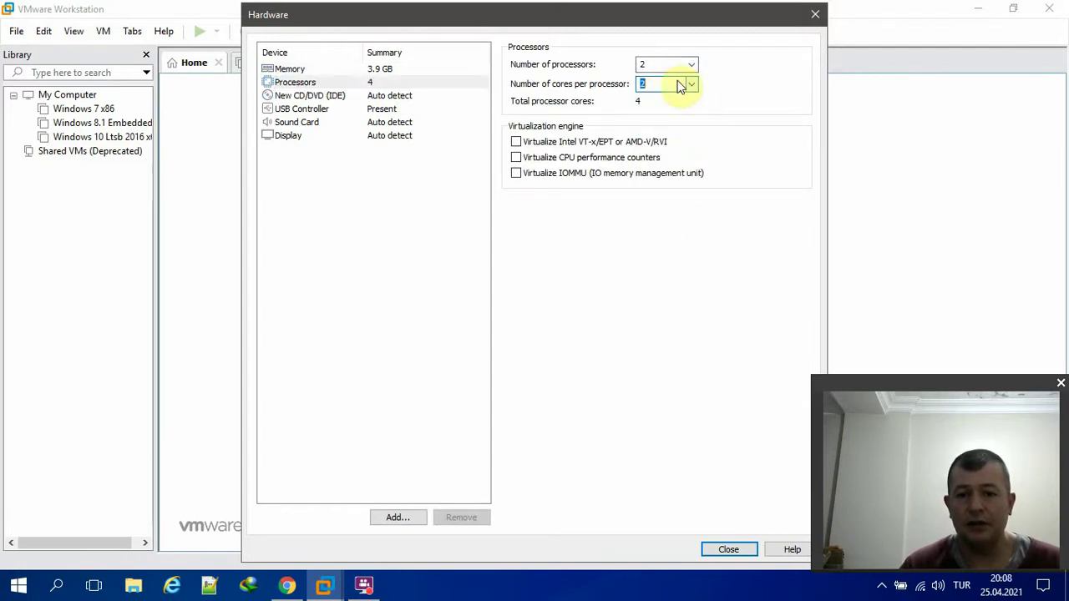
# Attach the ISO image D:\3-ISO FILES\LINUX\wifislax641.1final.iso to the virtual machine's CD/DVD drive
pyautogui.click(420, 98)
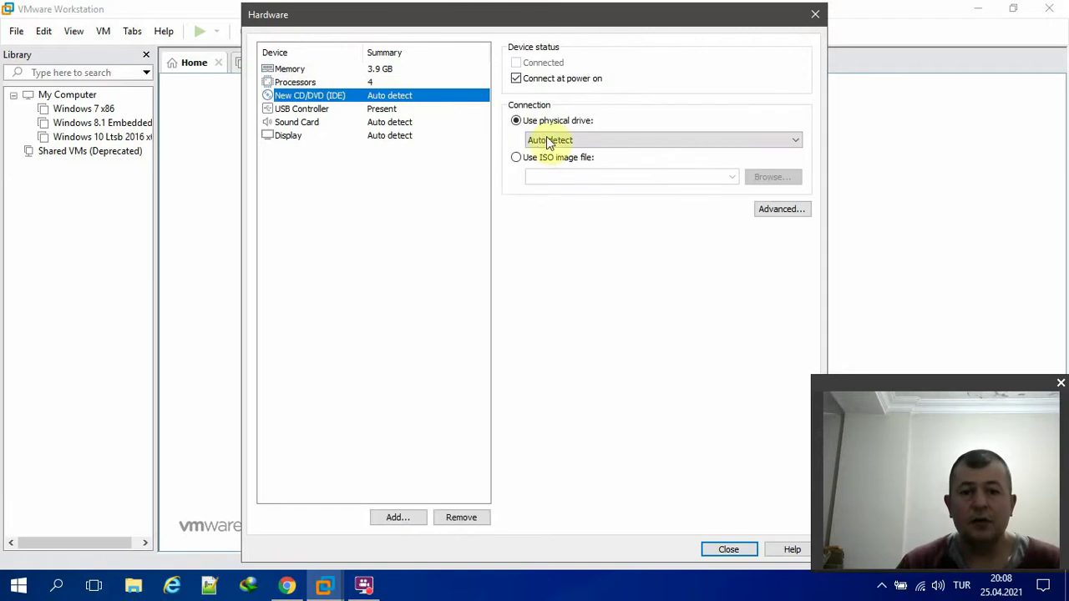
pyautogui.click(540, 159)
pyautogui.click(771, 177)
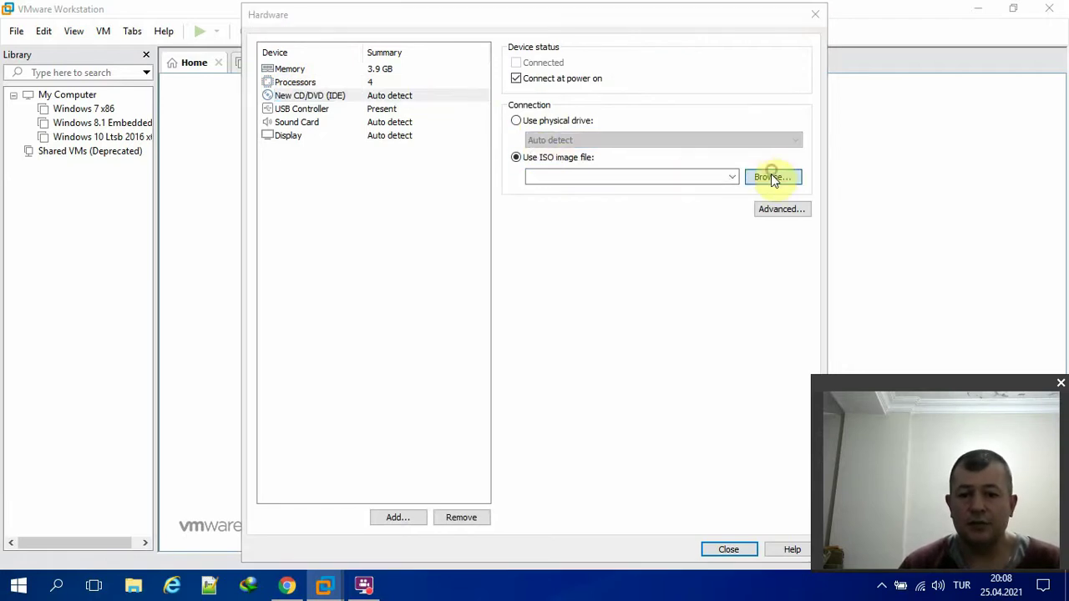
pyautogui.click(337, 301)
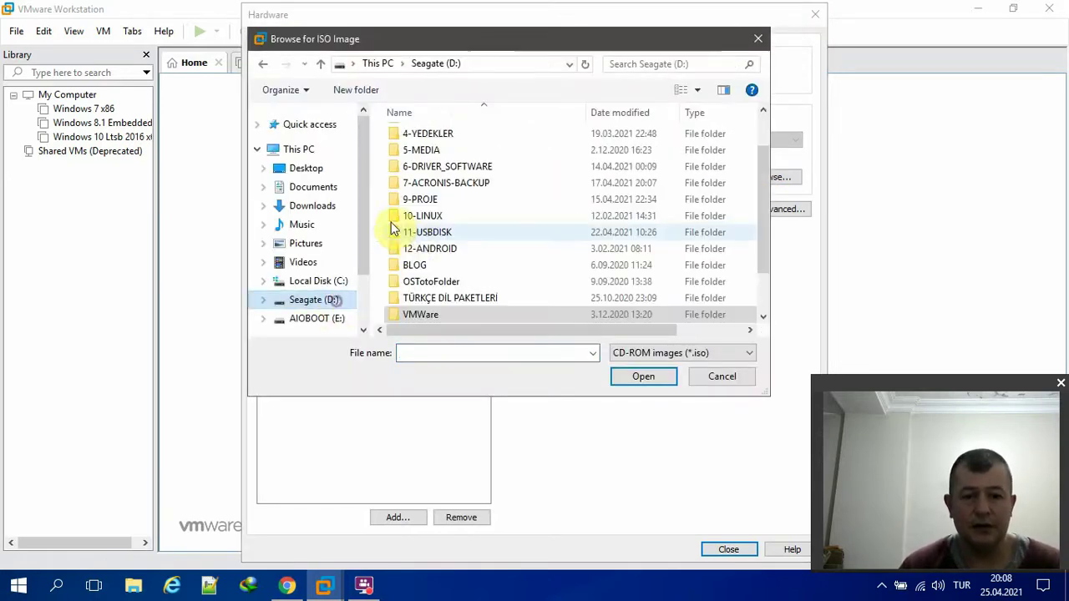
pyautogui.scroll(2, 429, 222)
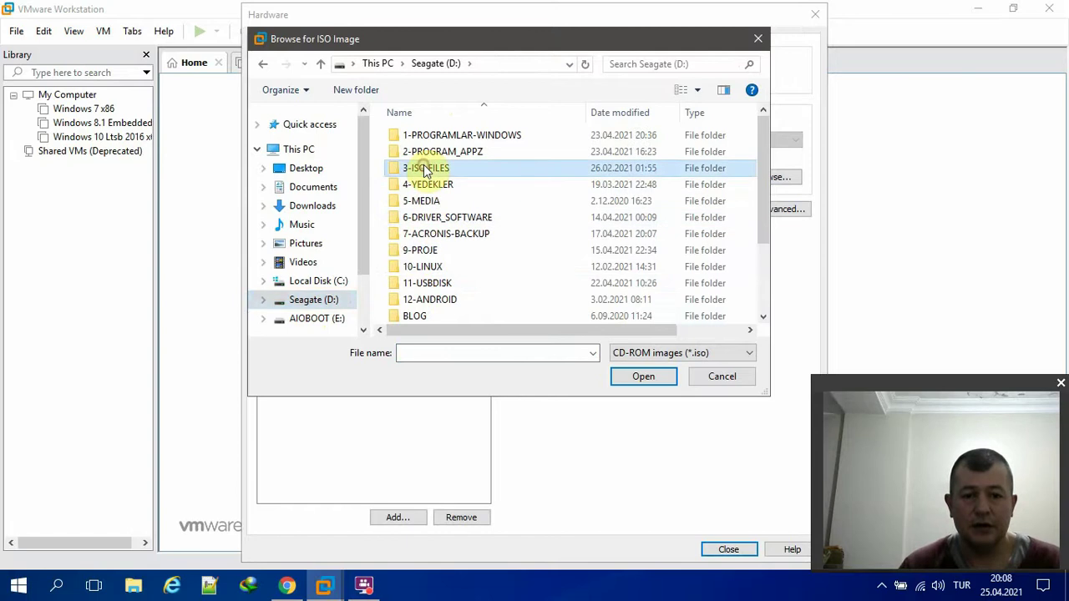
pyautogui.doubleClick(420, 168)
pyautogui.doubleClick(422, 152)
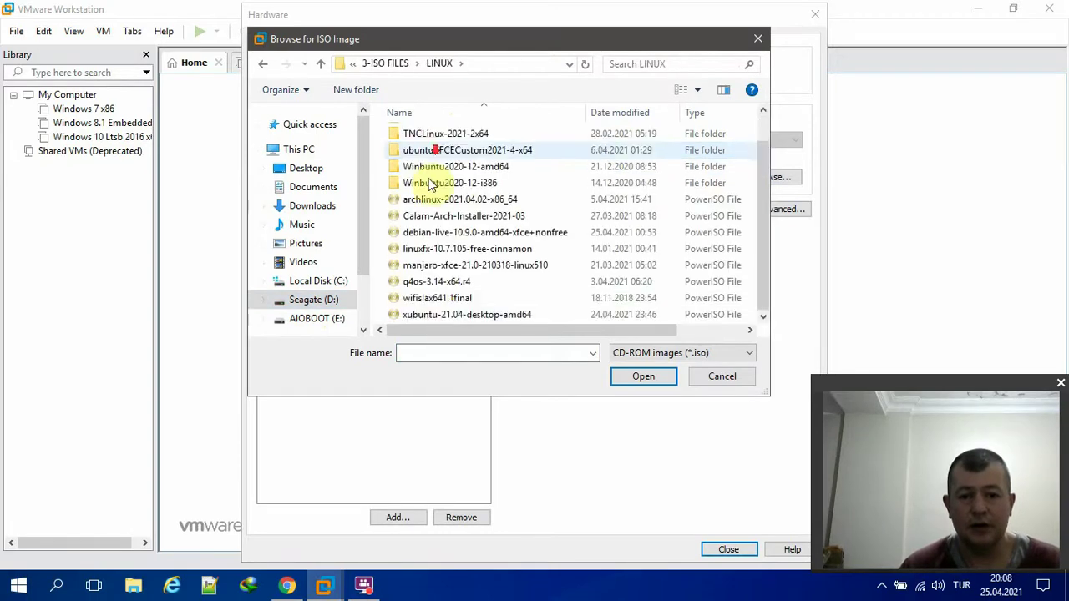
pyautogui.click(436, 299)
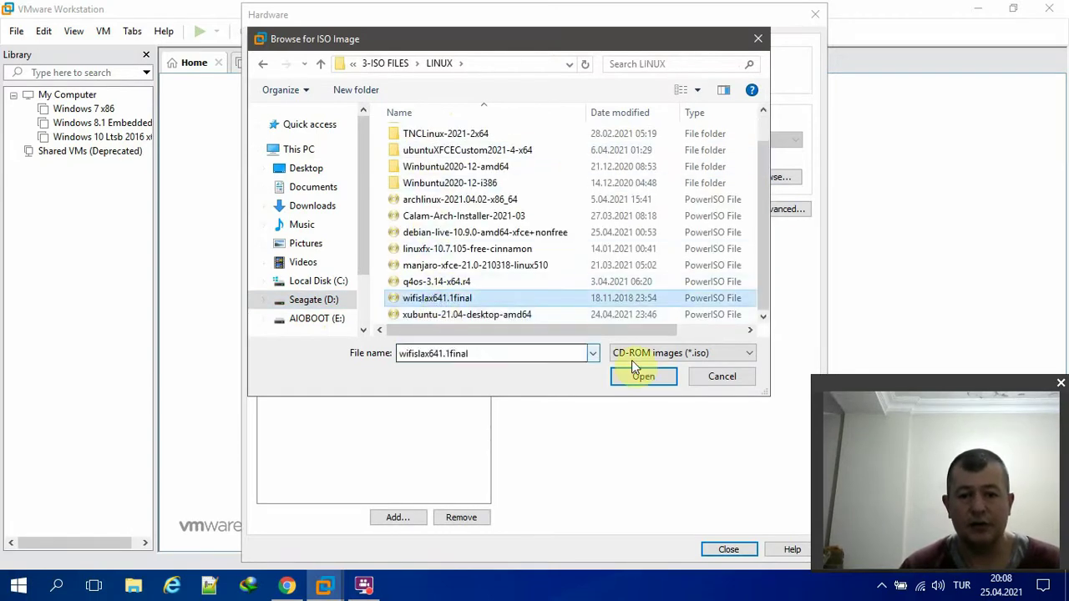
pyautogui.click(653, 375)
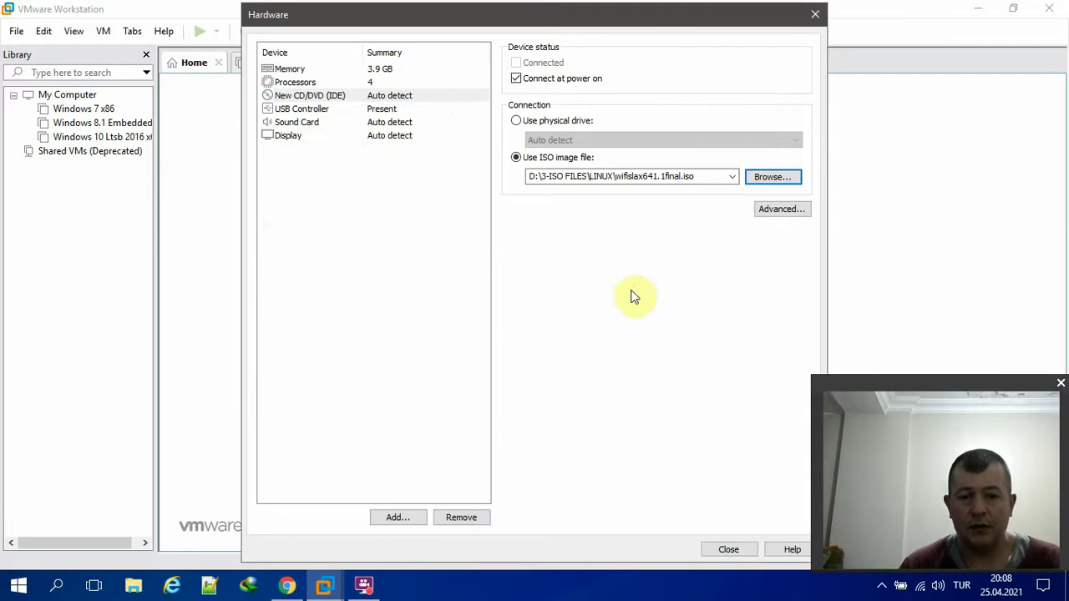
# Close the hardware settings, finish creating the Wifislax virtual machine and power it on
pyautogui.click(330, 82)
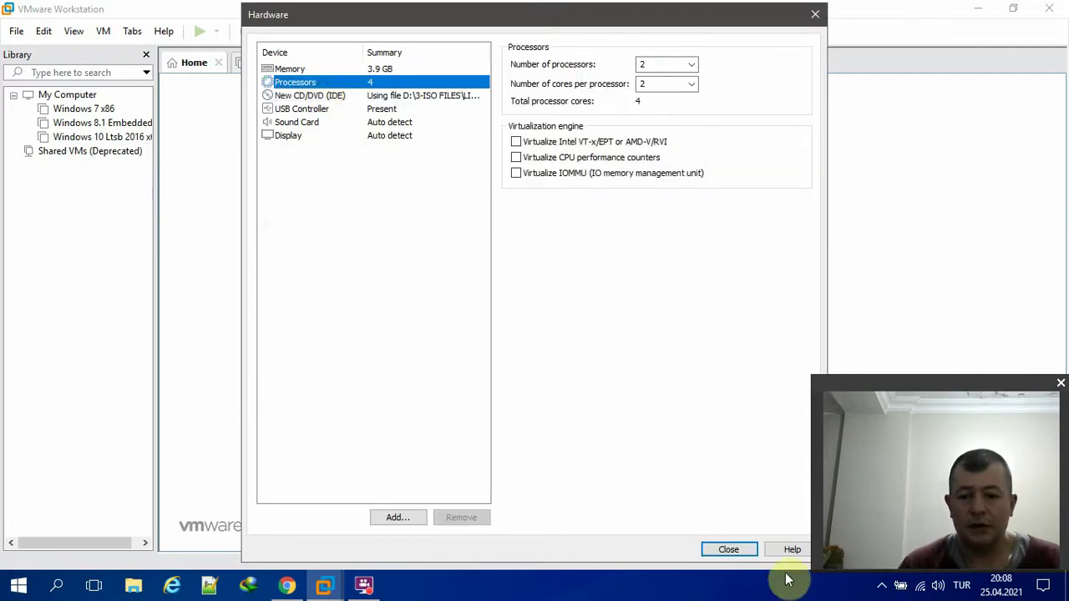
pyautogui.click(751, 549)
pyautogui.click(609, 434)
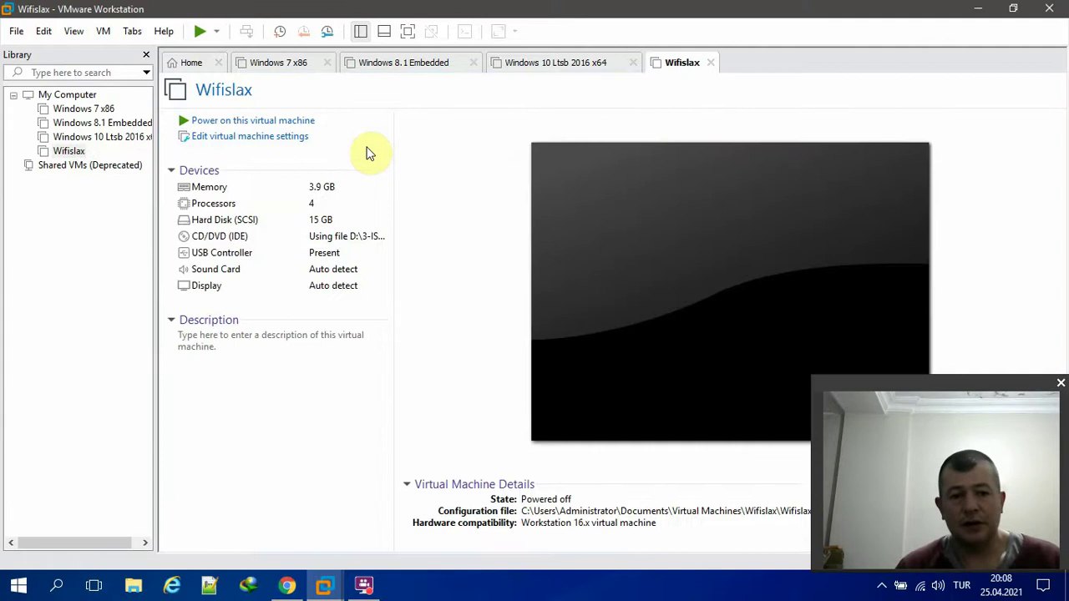
pyautogui.click(282, 121)
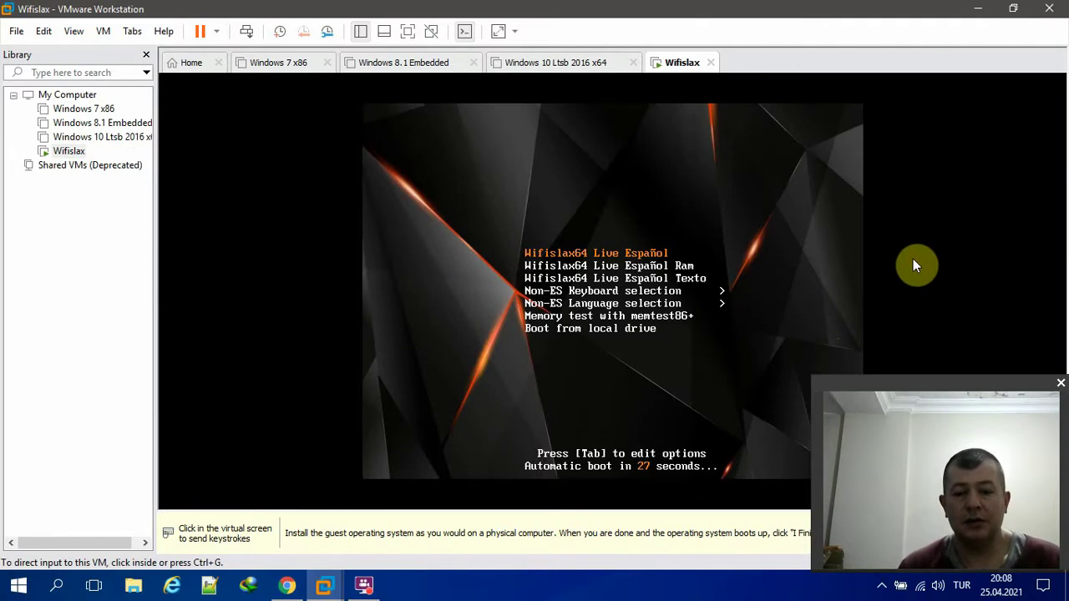
# Open the Non-ES Language selection in the Wifislax boot menu
pyautogui.click(744, 326)
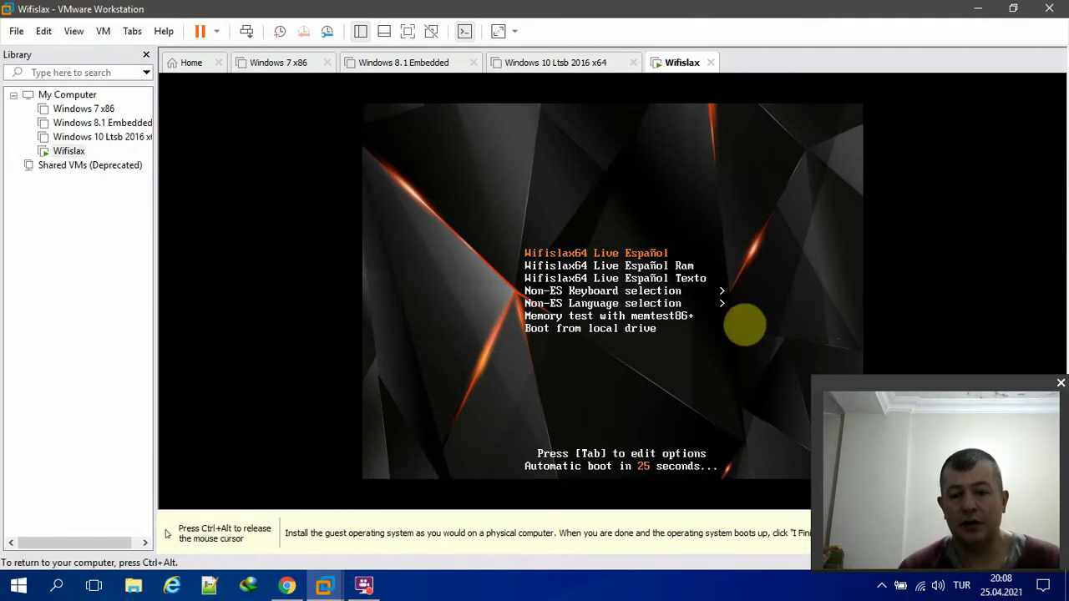
pyautogui.press('Down')
pyautogui.press('Down')
pyautogui.press('Down')
pyautogui.press('Down')
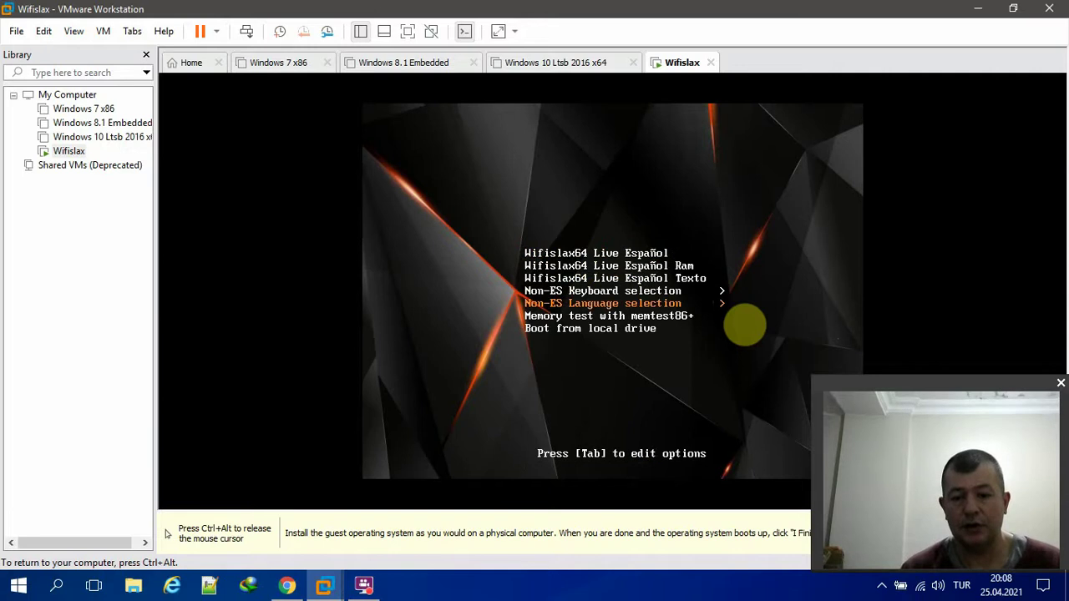
pyautogui.press('Return')
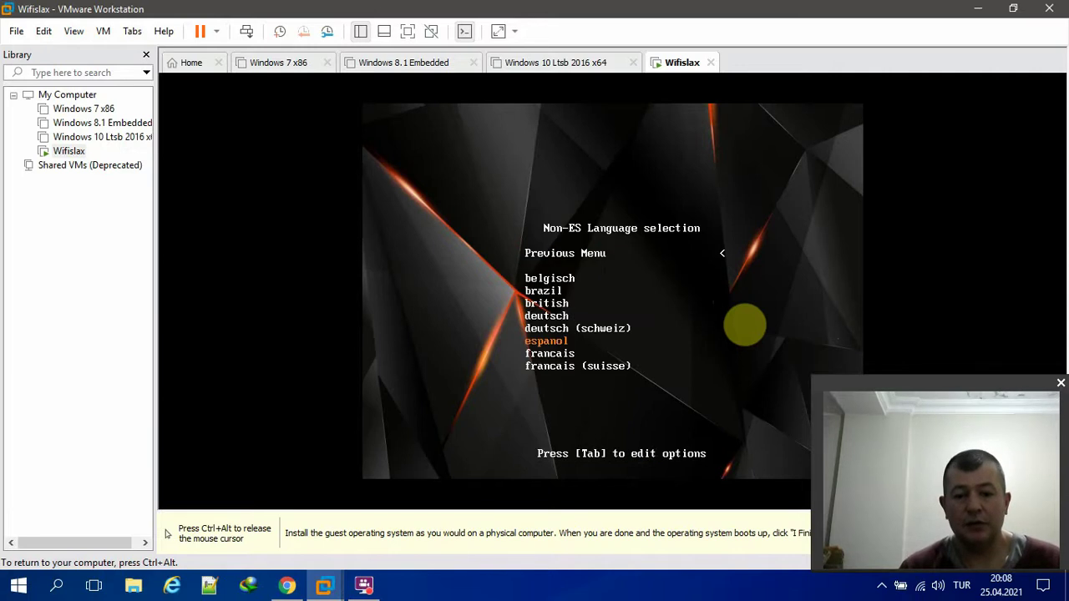
# Boot the Wifislax live system with the us american language option
pyautogui.press('Down')
pyautogui.press('Down')
pyautogui.press('Down')
pyautogui.press('Down')
pyautogui.press('Down')
pyautogui.press('Down')
pyautogui.press('Down')
pyautogui.press('Down')
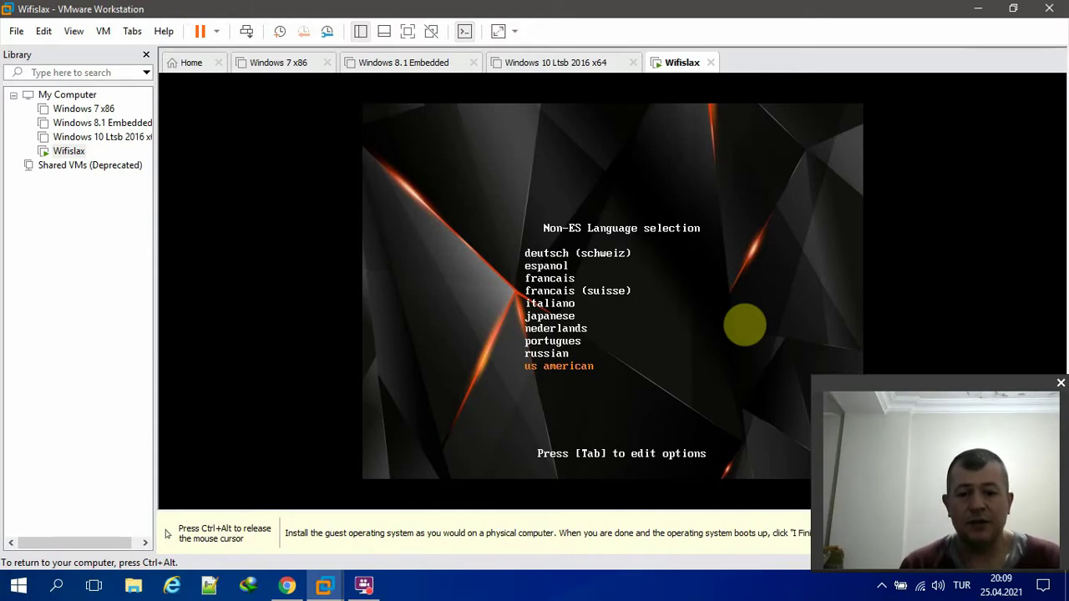
pyautogui.press('Return')
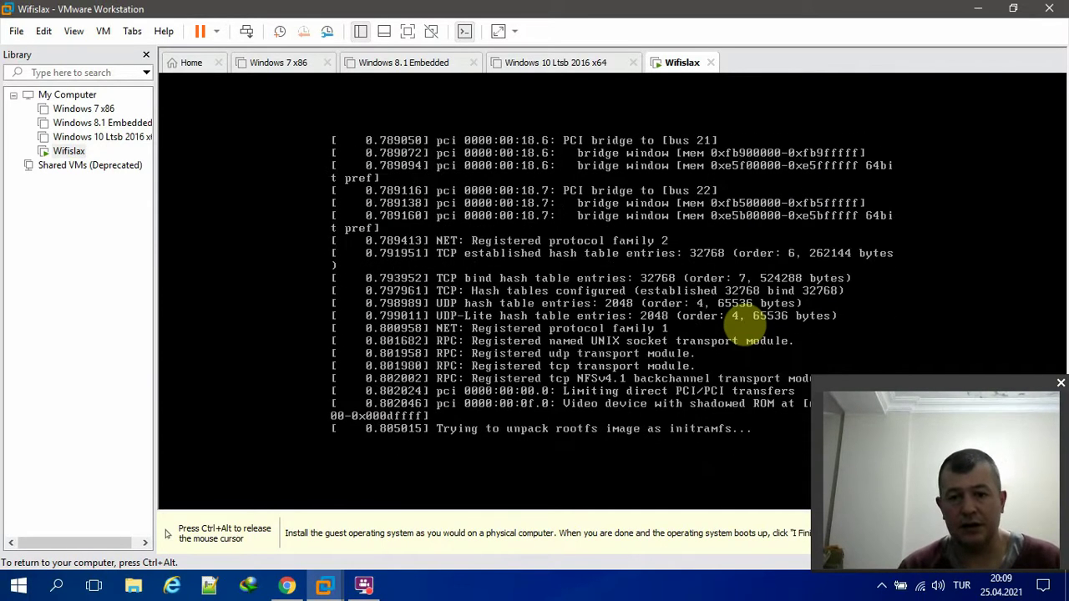
# Release the pointer from the guest, reduce the program window and mark the guest system installation as finished
pyautogui.hotkey('ctrl', 'alt')
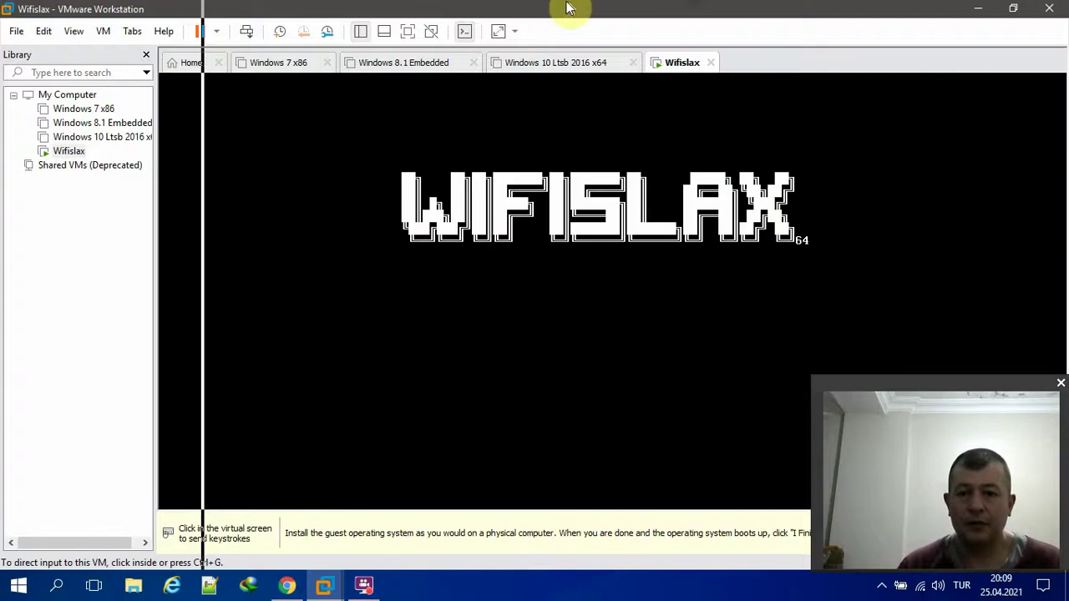
pyautogui.moveTo(568, 7); pyautogui.dragTo(659, 18)
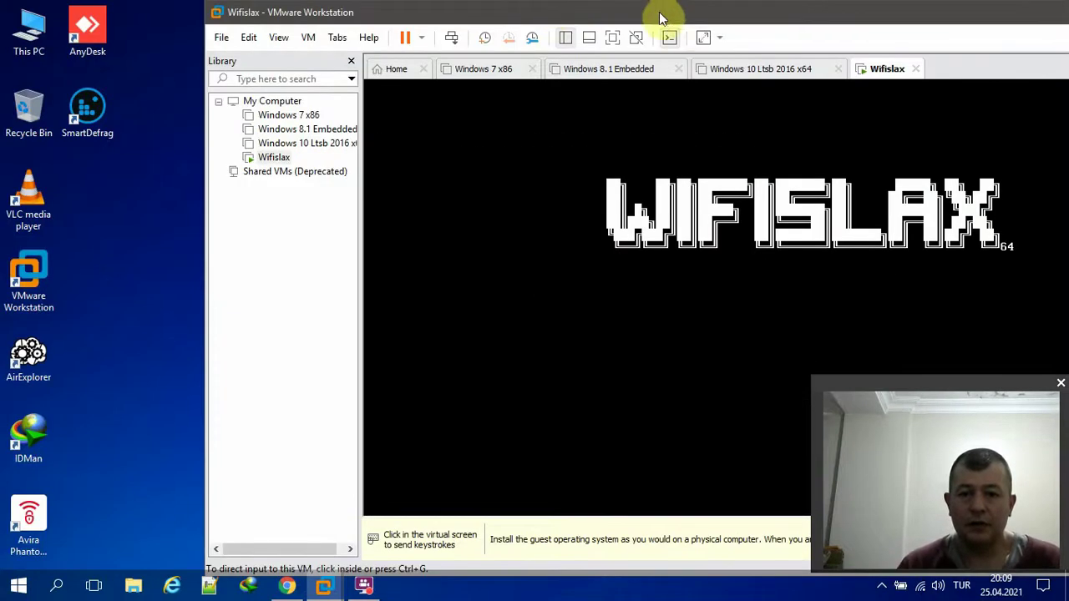
pyautogui.doubleClick(492, 21)
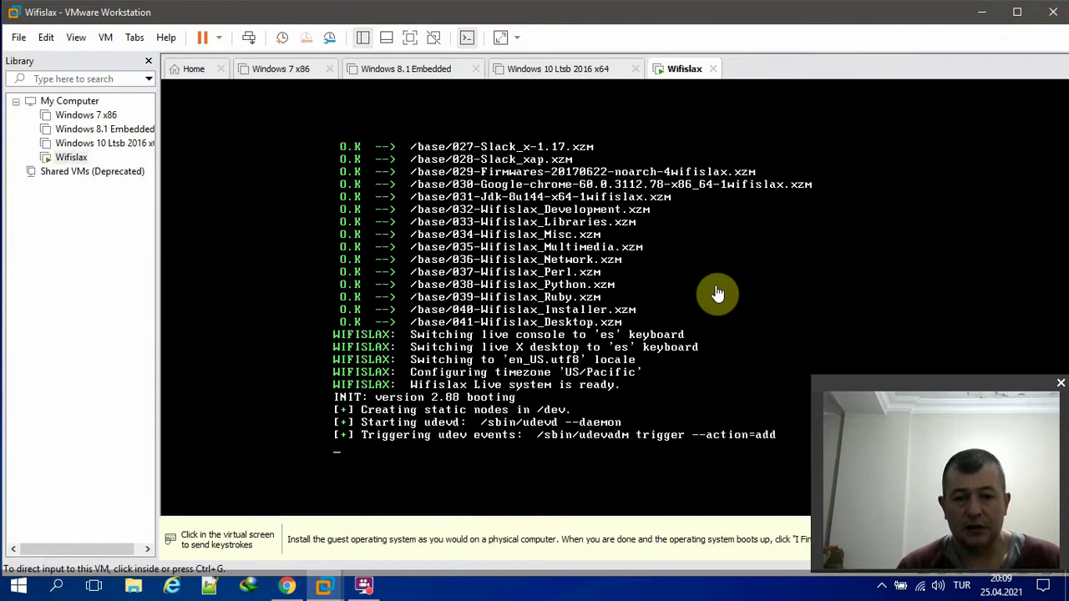
pyautogui.doubleClick(944, 25)
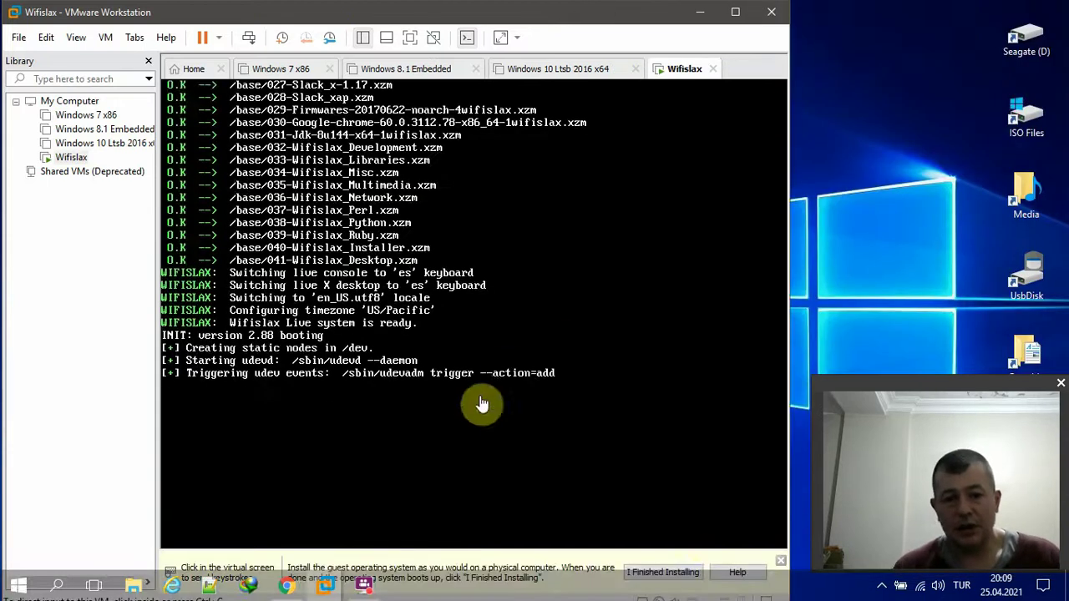
pyautogui.click(664, 572)
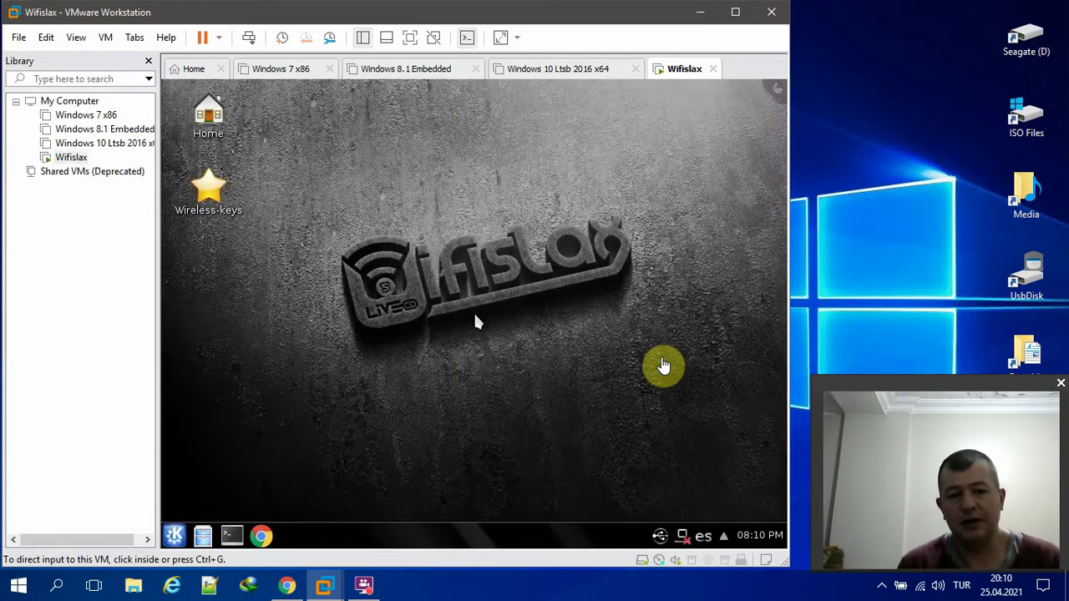
# Return control from the Wifislax desktop to the host and maximize the virtual machine window
pyautogui.click(487, 278)
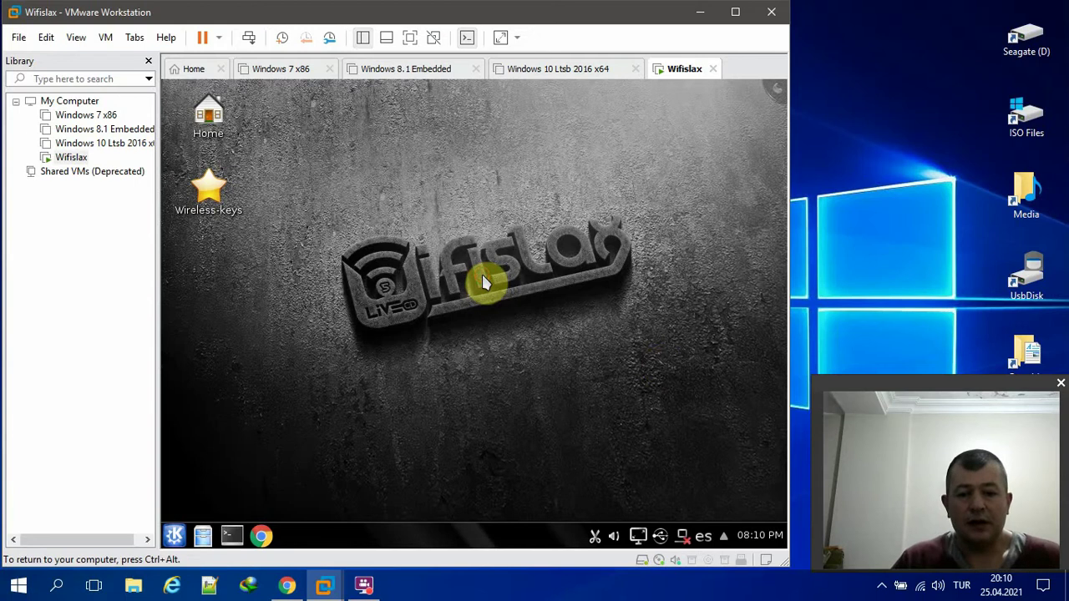
pyautogui.hotkey('ctrl', 'alt')
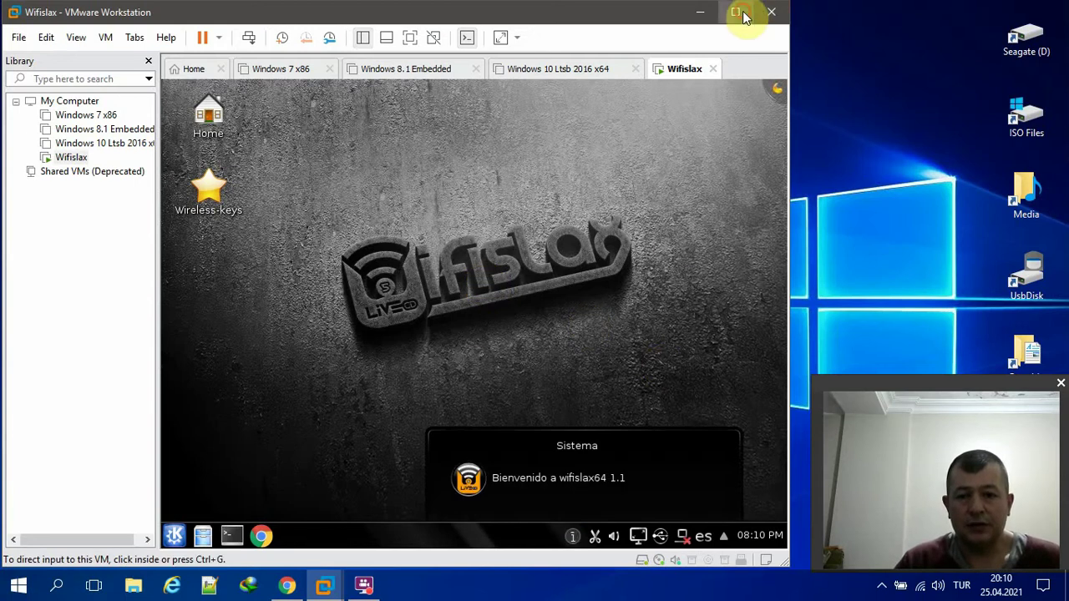
pyautogui.click(735, 12)
# Examine the tools in the Wifislax application categories, including Hardware-Tools, Network Managers, Graphics, Games and Updaters
pyautogui.click(344, 241)
pyautogui.click(312, 534)
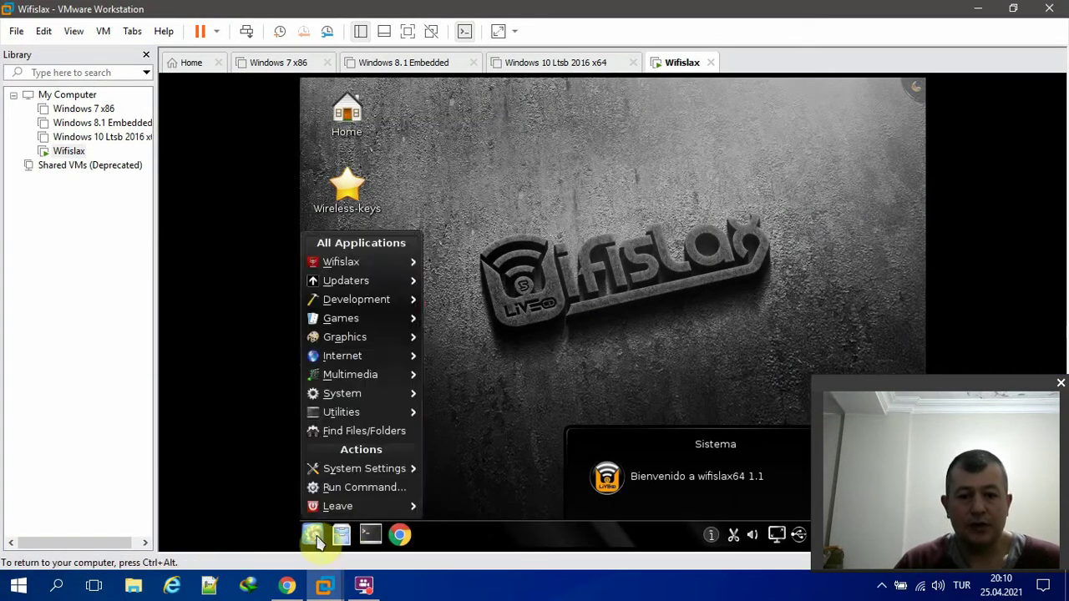
pyautogui.moveTo(368, 266)
pyautogui.moveTo(512, 278)
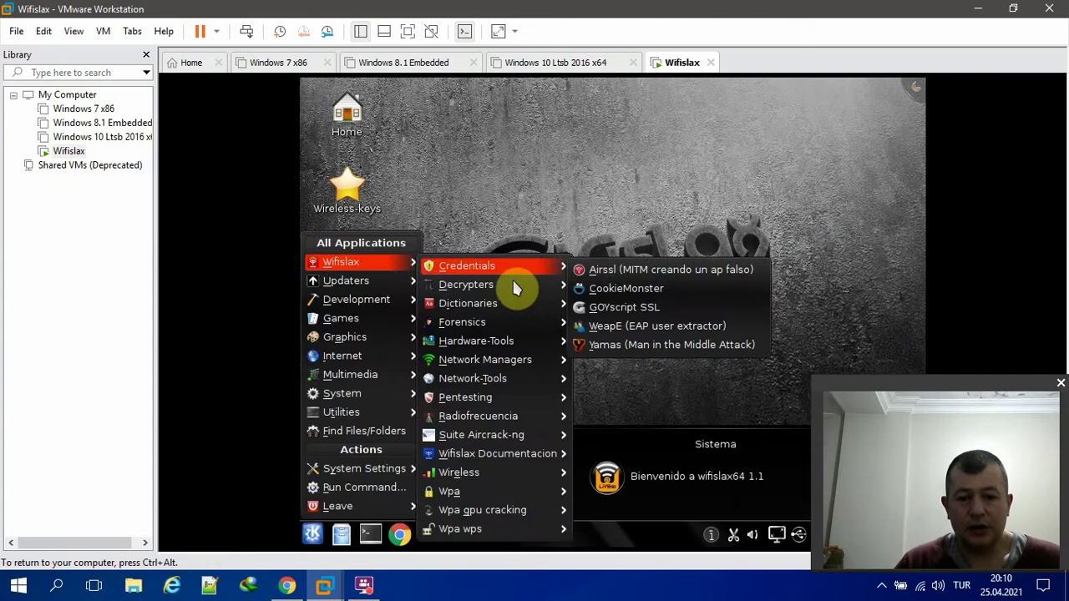
pyautogui.moveTo(518, 304)
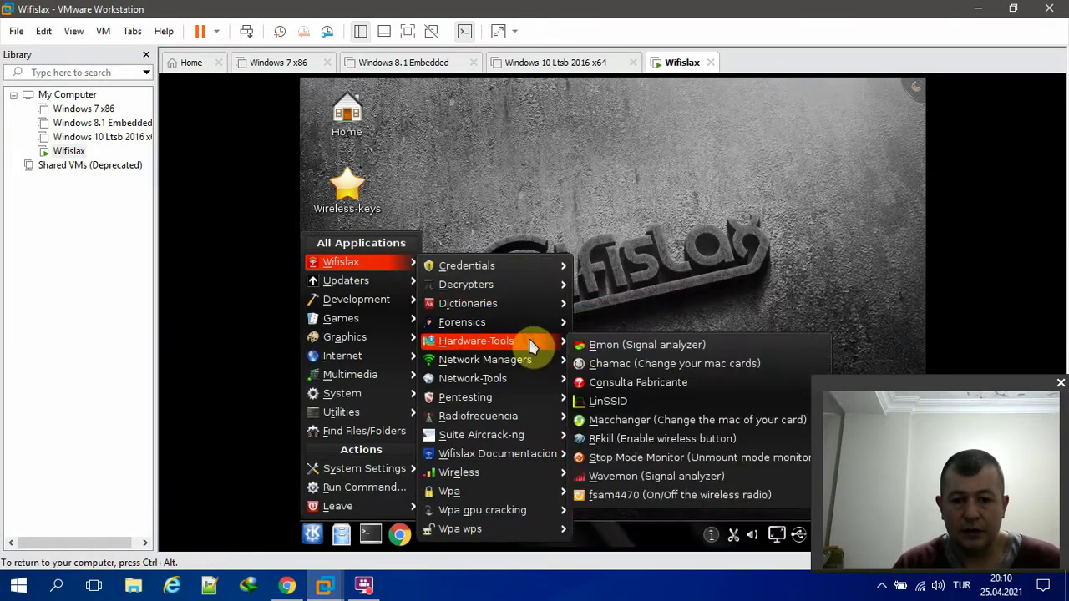
pyautogui.moveTo(532, 326)
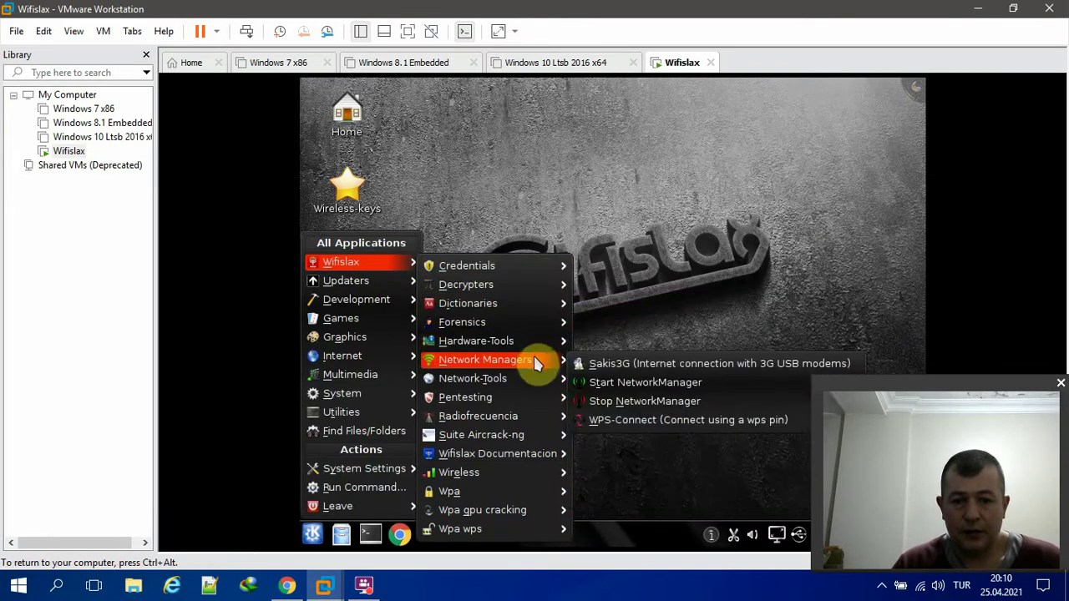
pyautogui.moveTo(534, 379)
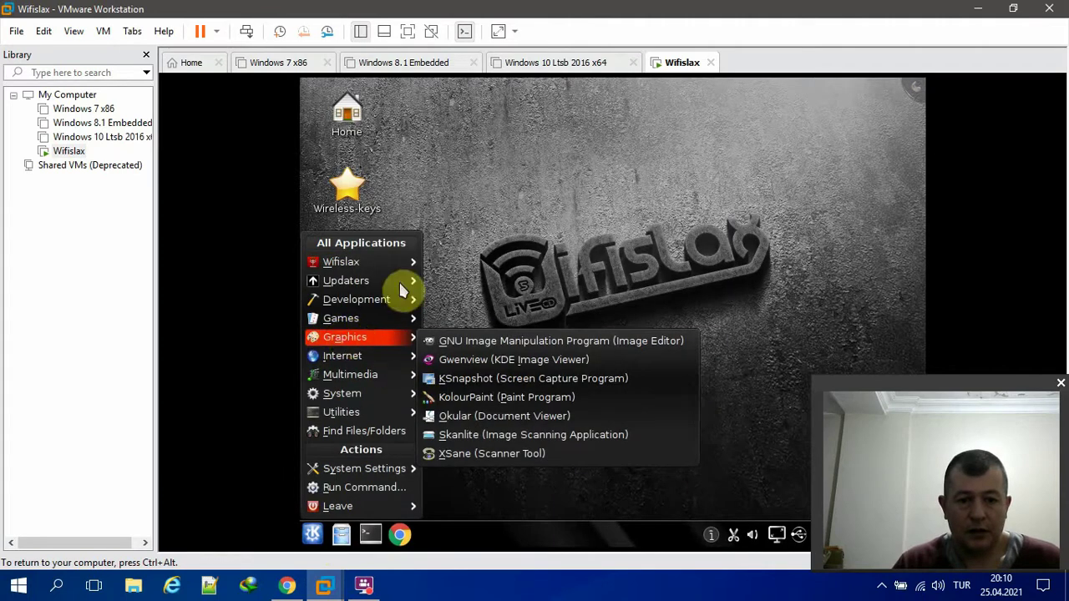
pyautogui.moveTo(406, 264)
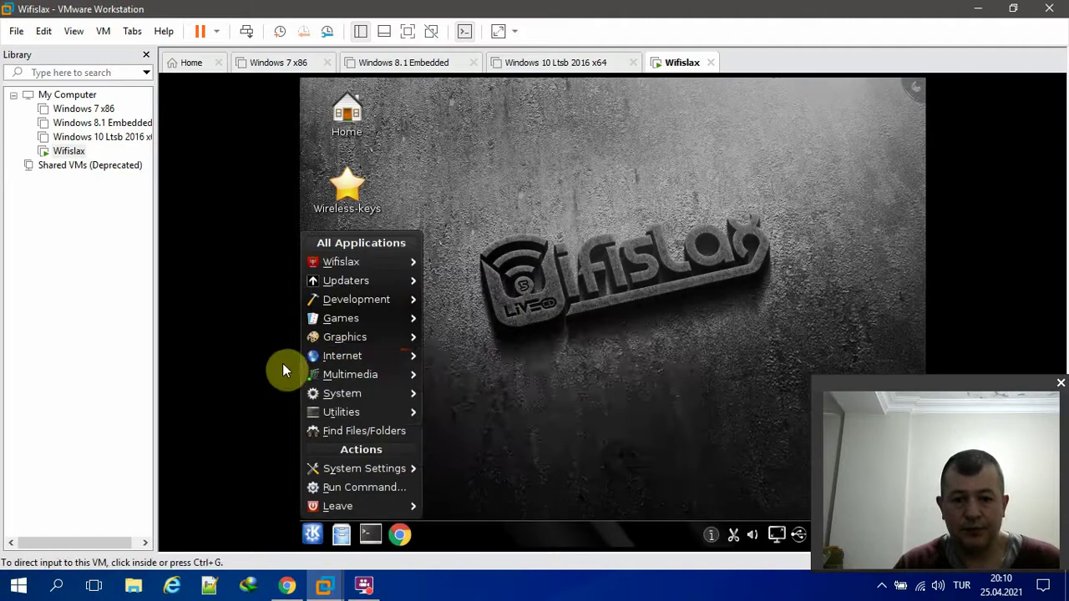
pyautogui.moveTo(382, 347)
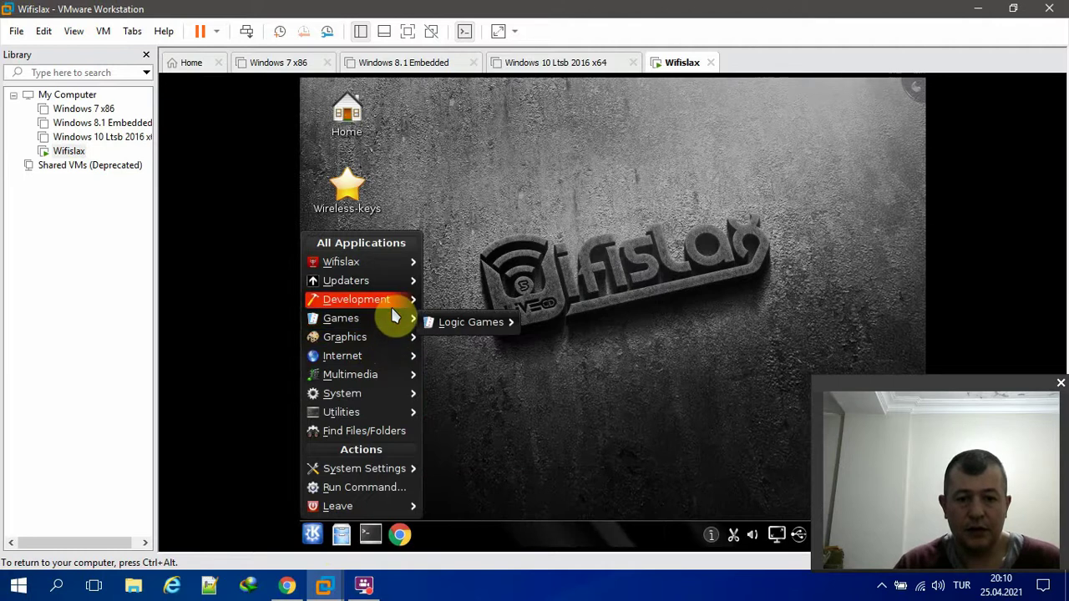
pyautogui.moveTo(391, 307)
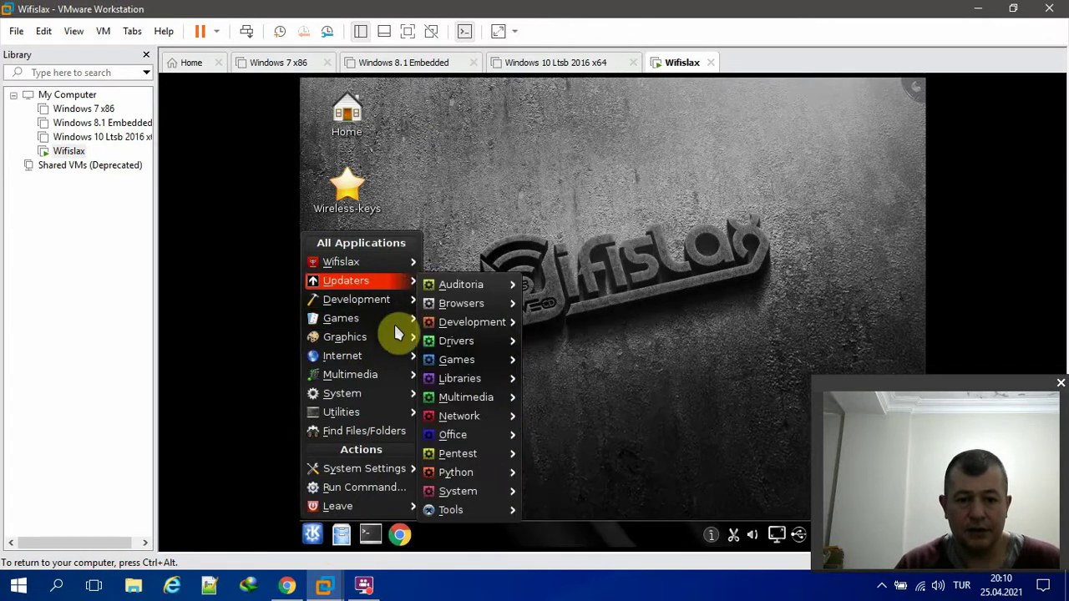
# Launch the Wifislax Installer GUI for hard disk installation and open GParted from it to prepare a partition
pyautogui.moveTo(389, 393)
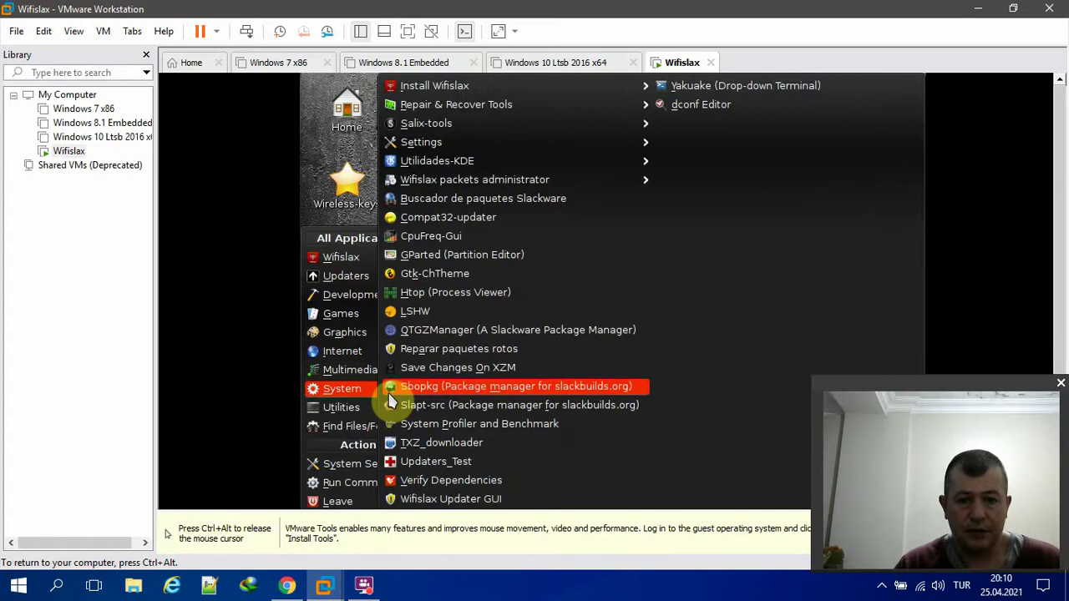
pyautogui.moveTo(526, 92)
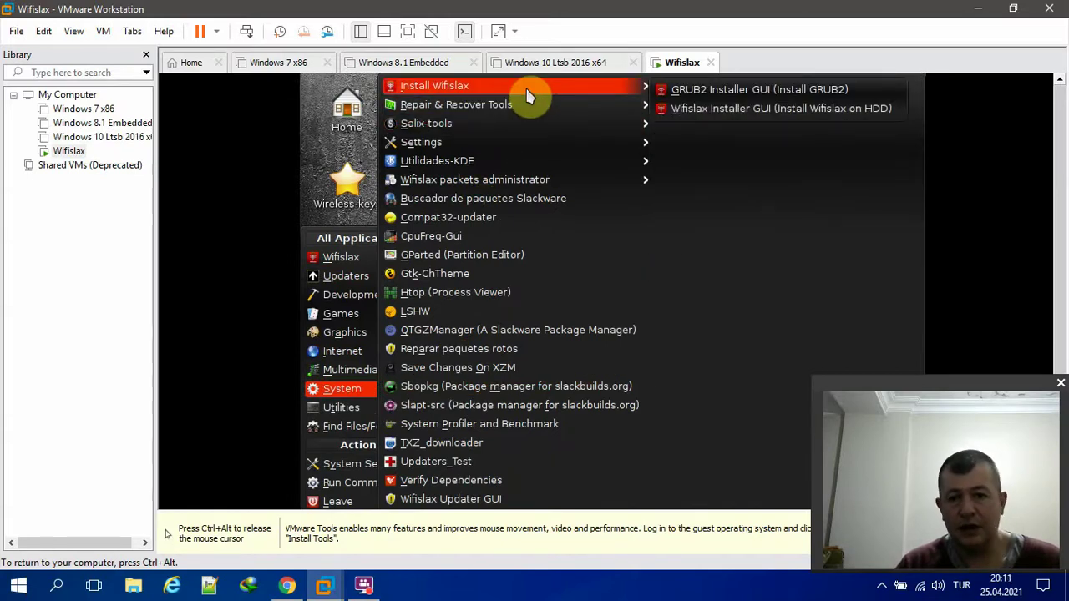
pyautogui.click(768, 119)
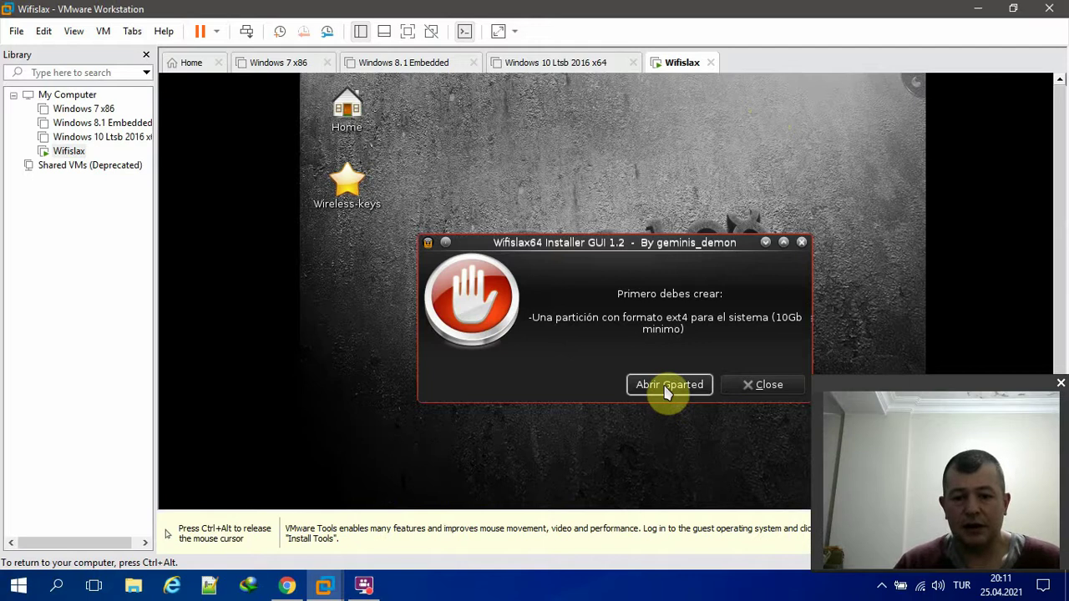
pyautogui.click(669, 386)
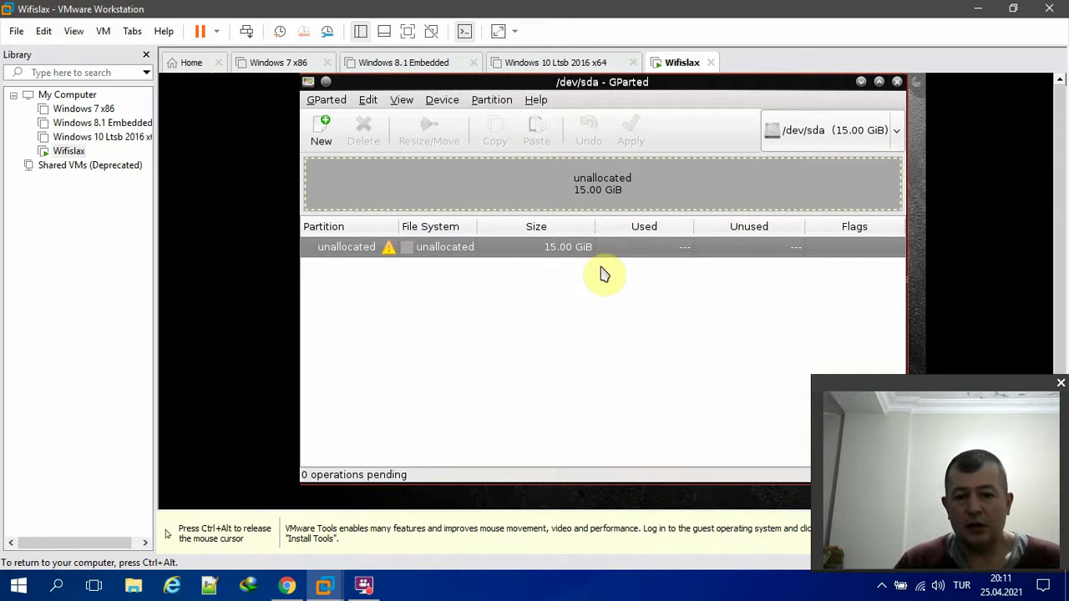
pyautogui.click(483, 102)
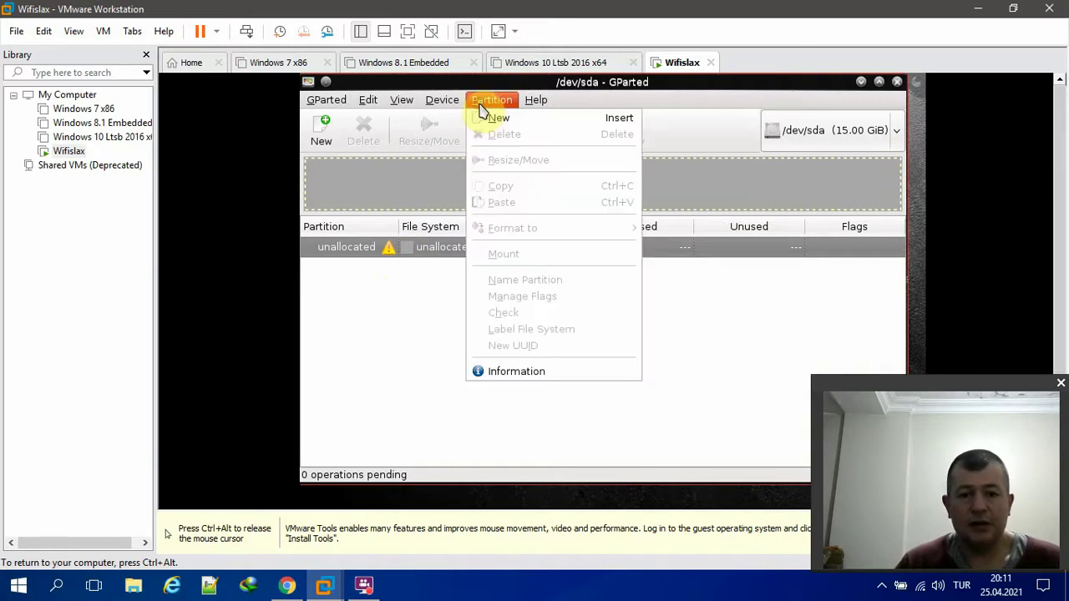
pyautogui.click(489, 122)
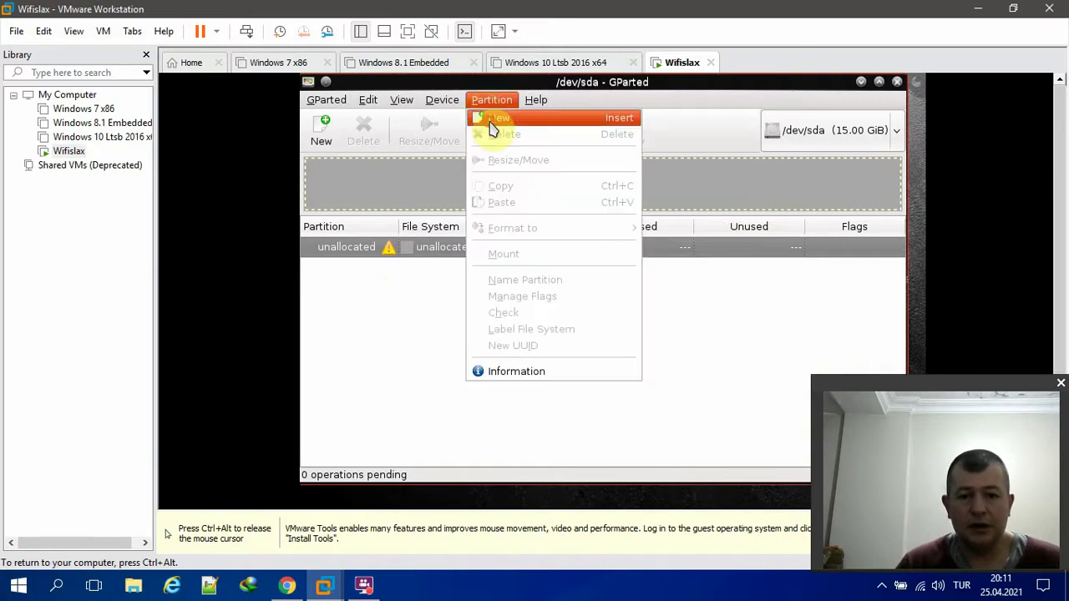
pyautogui.click(740, 349)
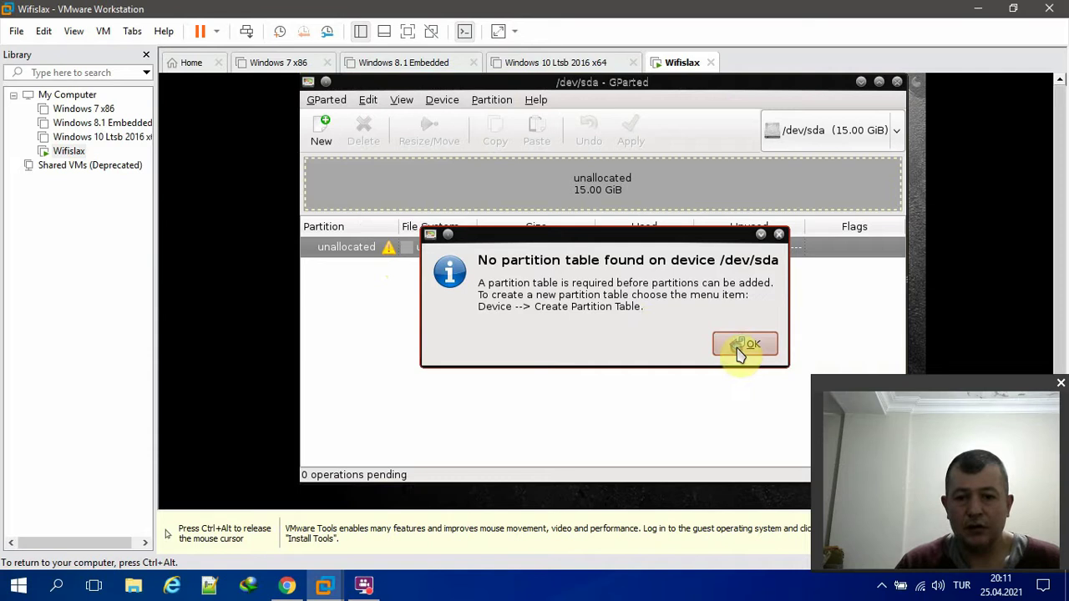
# Create a new msdos partition table on the /dev/sda disk
pyautogui.click(443, 102)
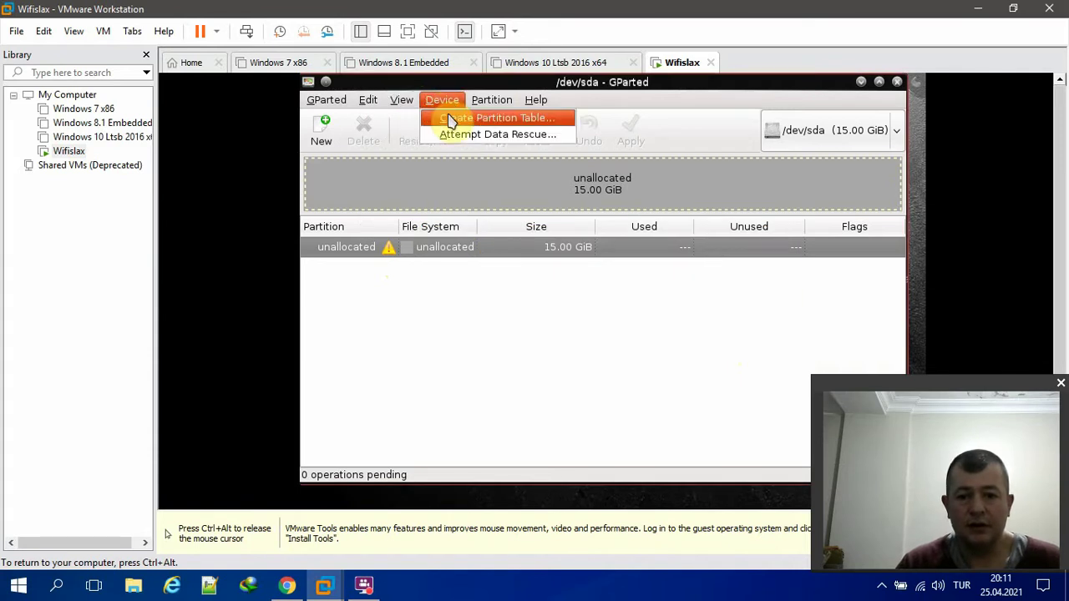
pyautogui.click(449, 121)
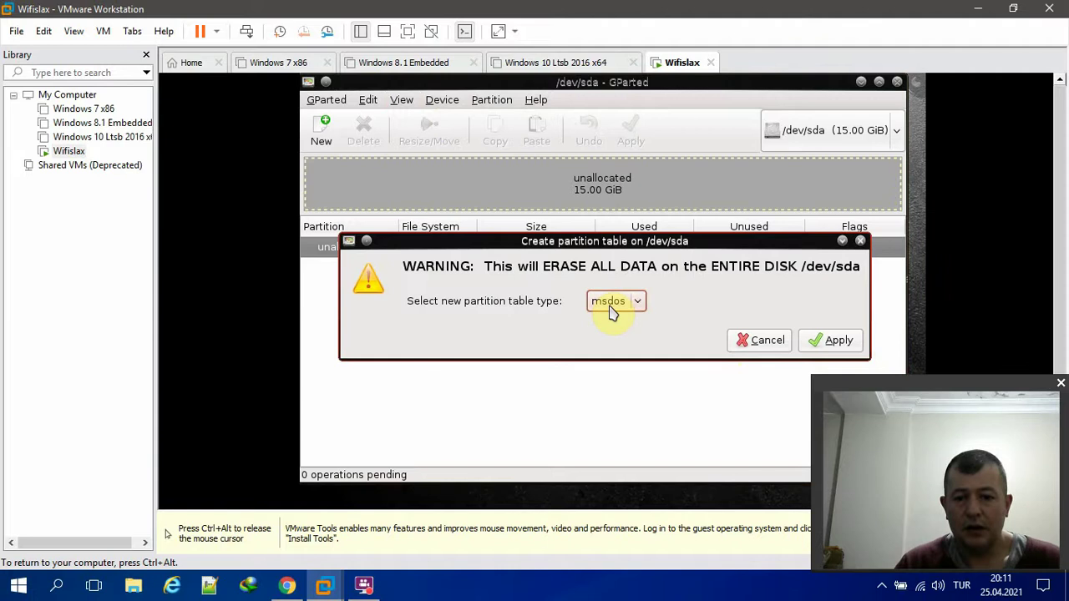
pyautogui.click(839, 342)
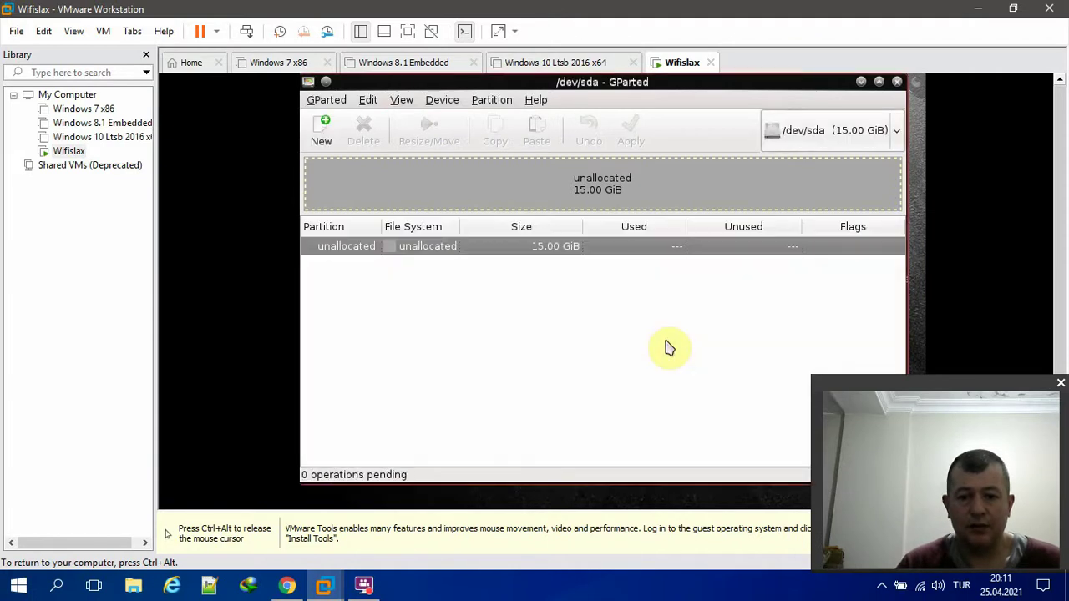
# Add a primary ext4 partition of 11359 MiB in the unallocated space, leaving 4000 MiB free after it
pyautogui.rightClick(475, 253)
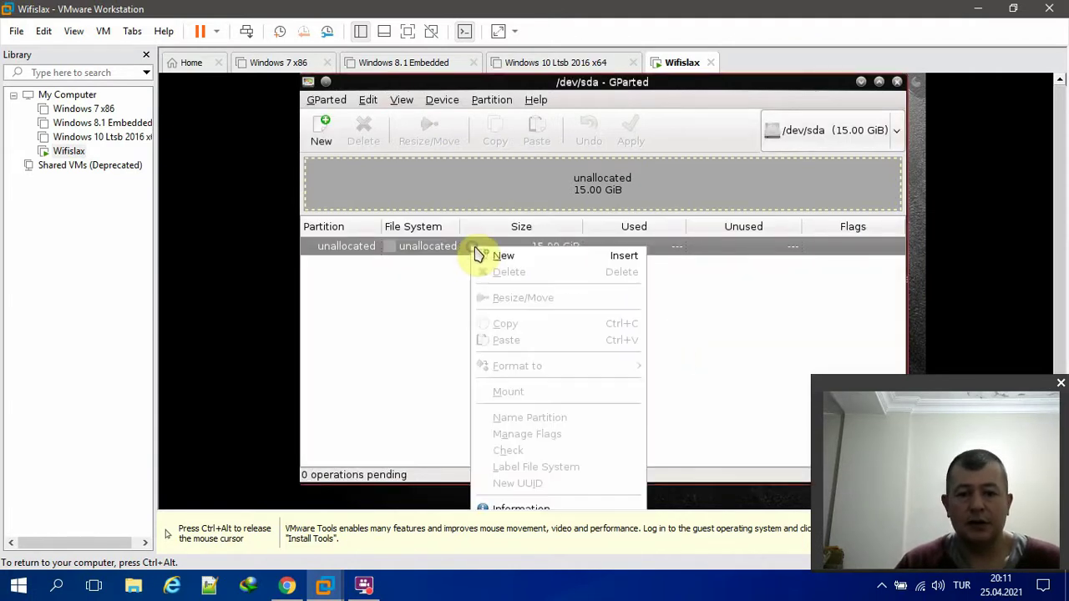
pyautogui.click(498, 264)
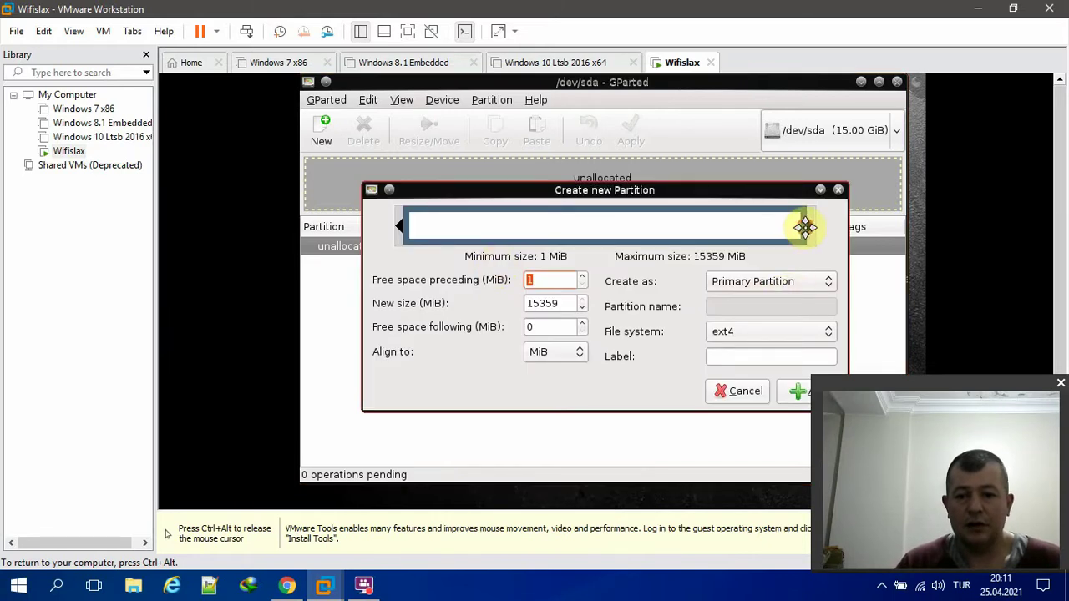
pyautogui.moveTo(804, 226); pyautogui.dragTo(743, 226)
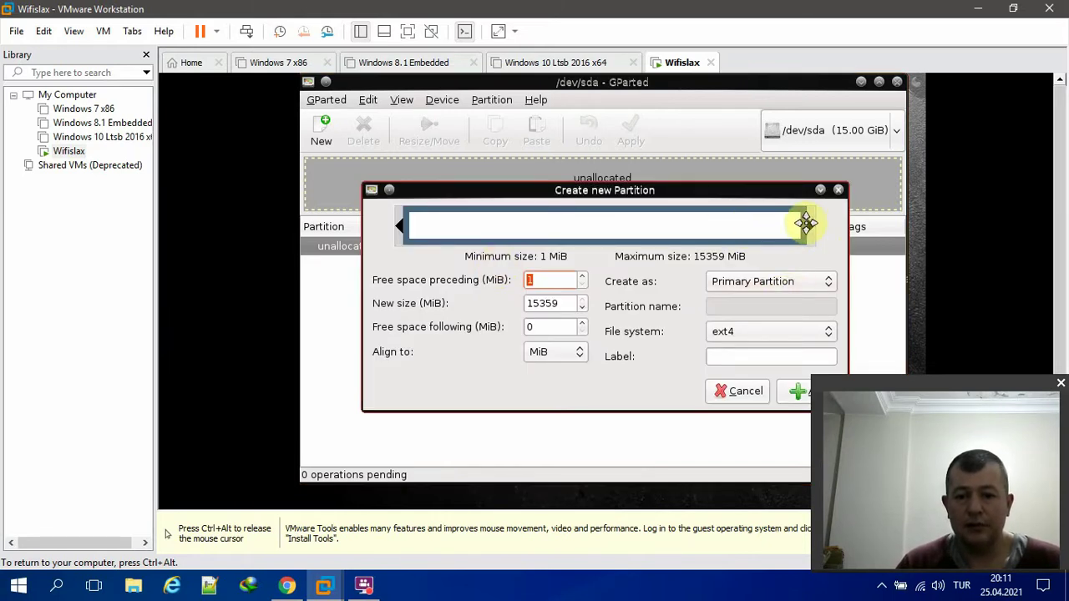
pyautogui.click(778, 222)
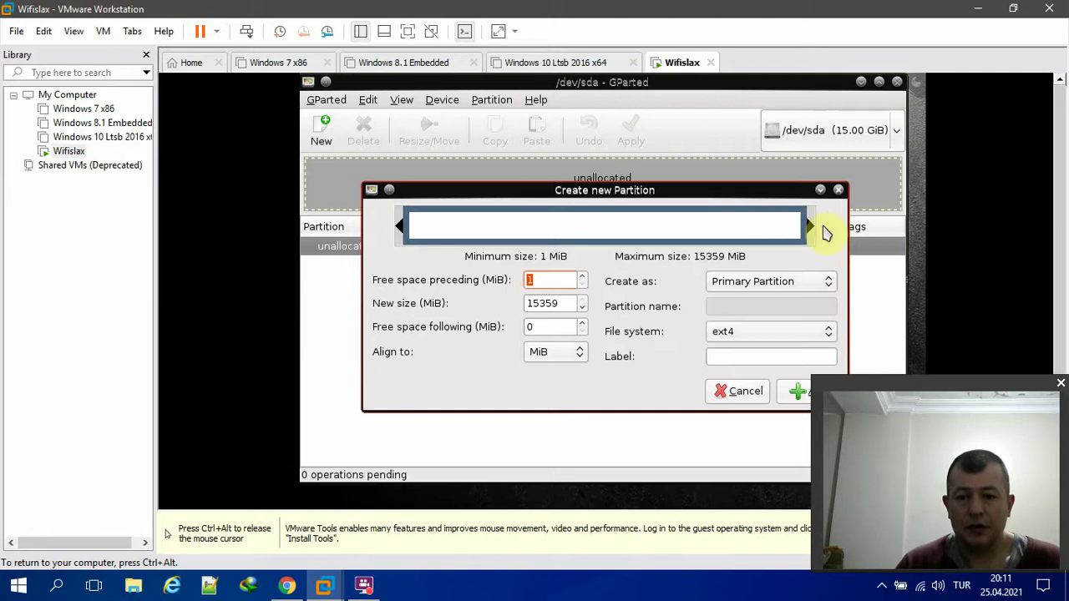
pyautogui.moveTo(810, 226); pyautogui.dragTo(761, 226)
pyautogui.doubleClick(548, 327)
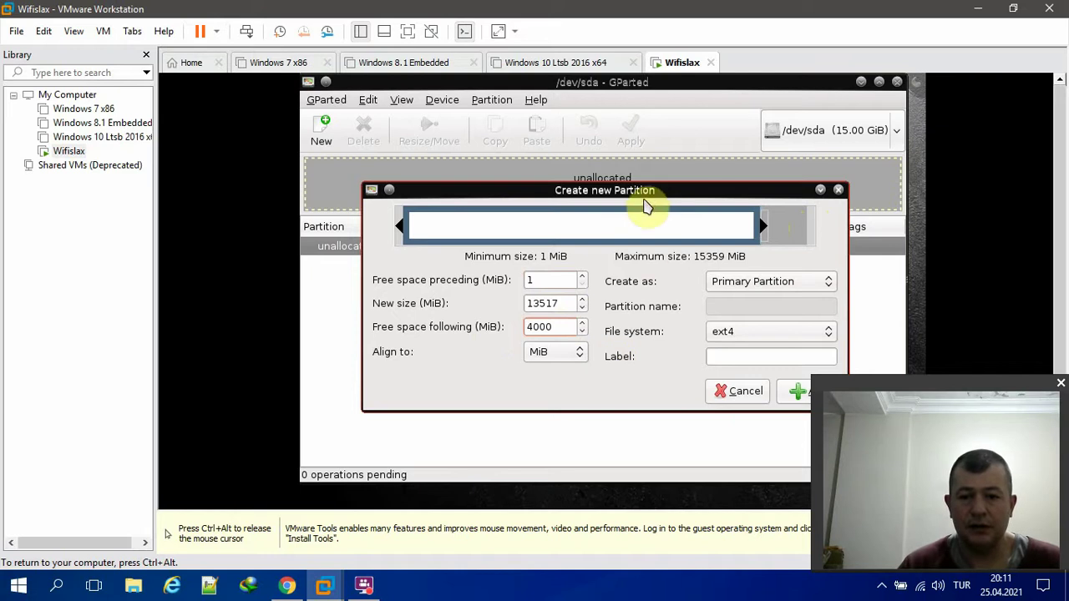
pyautogui.moveTo(639, 190); pyautogui.dragTo(586, 147)
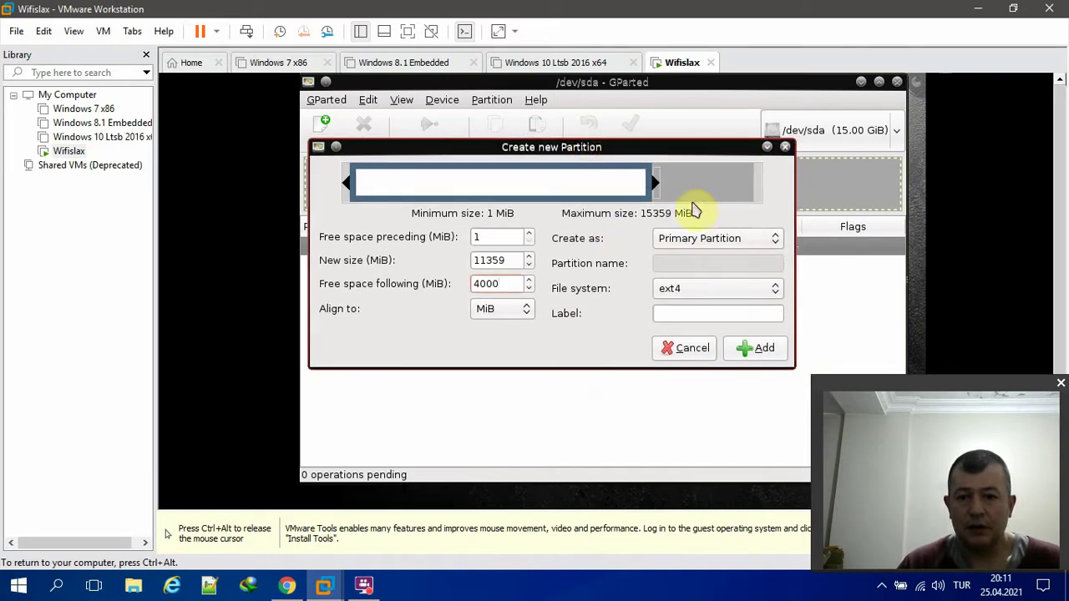
pyautogui.click(755, 351)
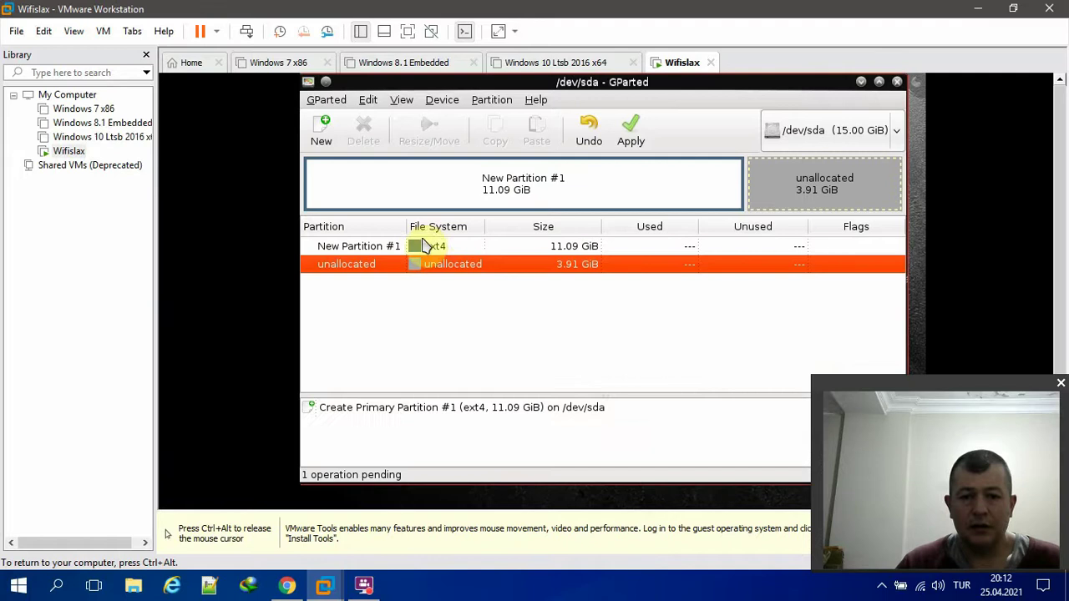
# Add a primary linux-swap partition that fills the remaining 4000 MiB of unallocated space
pyautogui.click(478, 249)
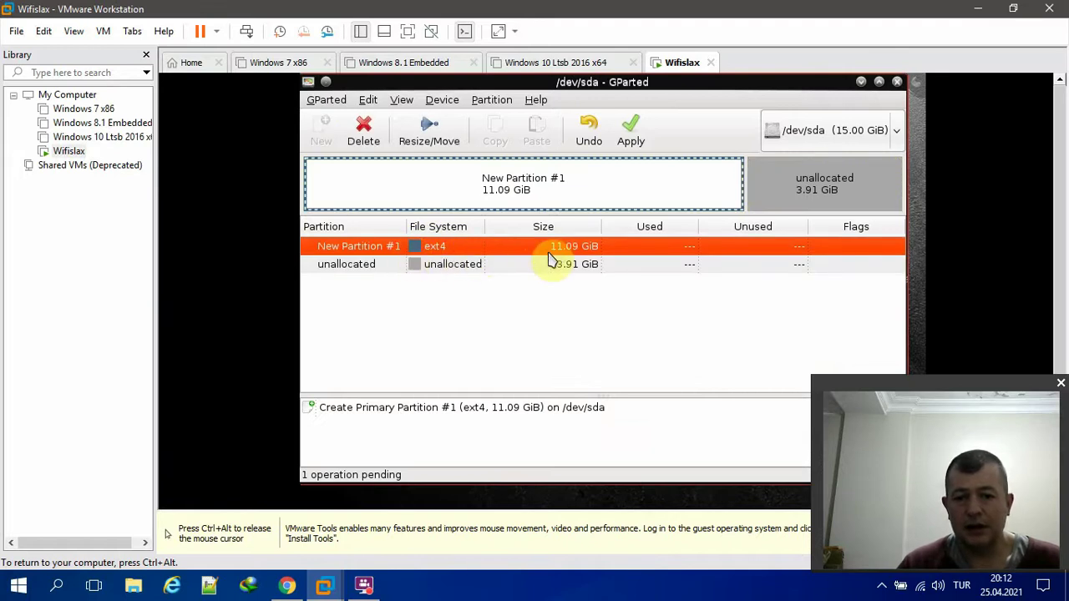
pyautogui.click(467, 267)
pyautogui.rightClick(467, 267)
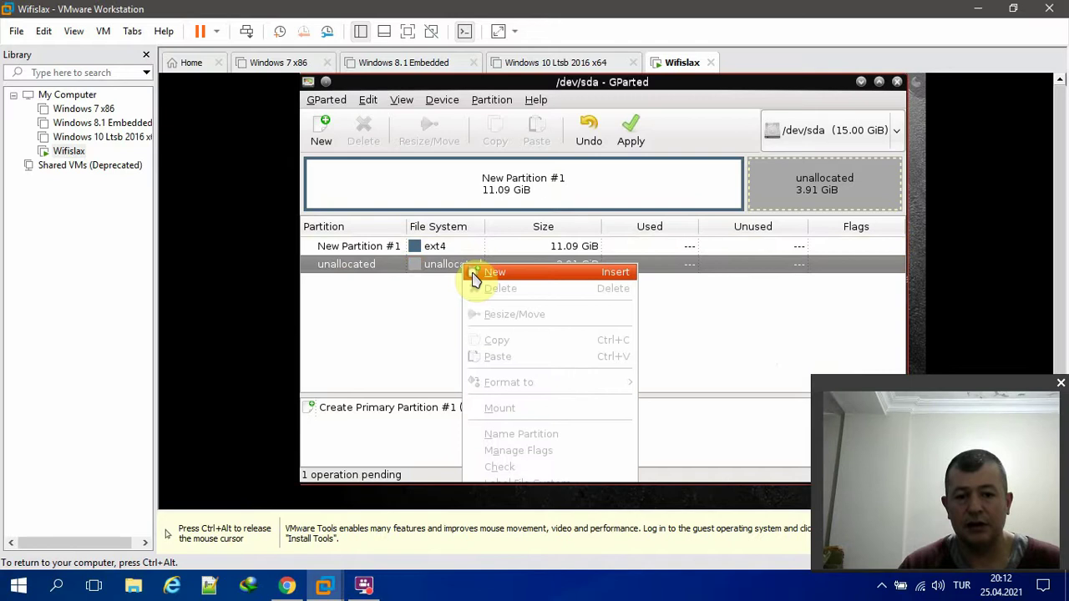
pyautogui.click(471, 273)
pyautogui.click(723, 331)
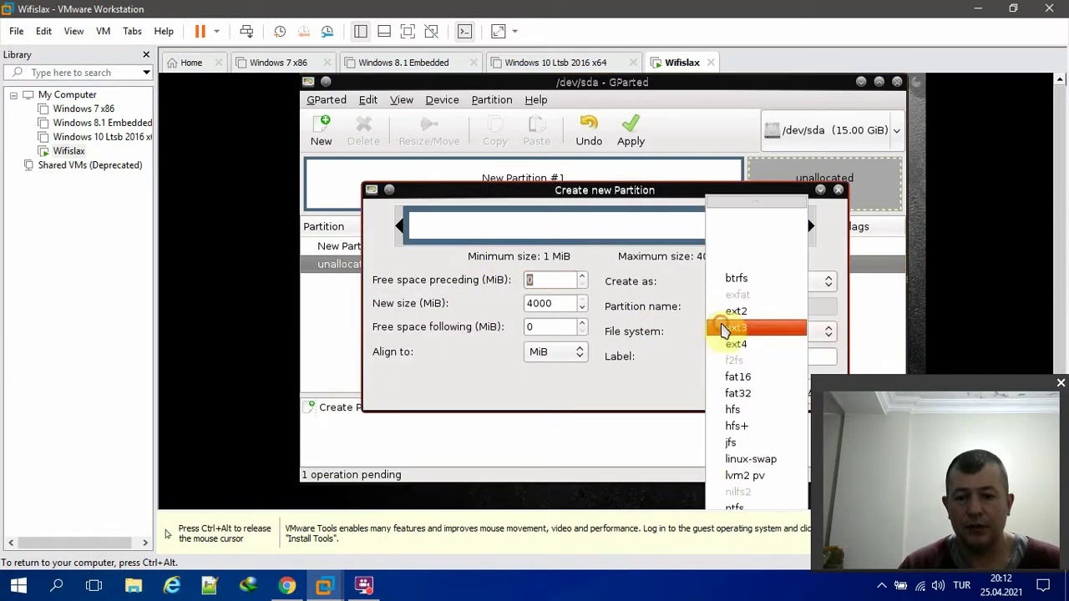
pyautogui.click(748, 460)
pyautogui.click(795, 399)
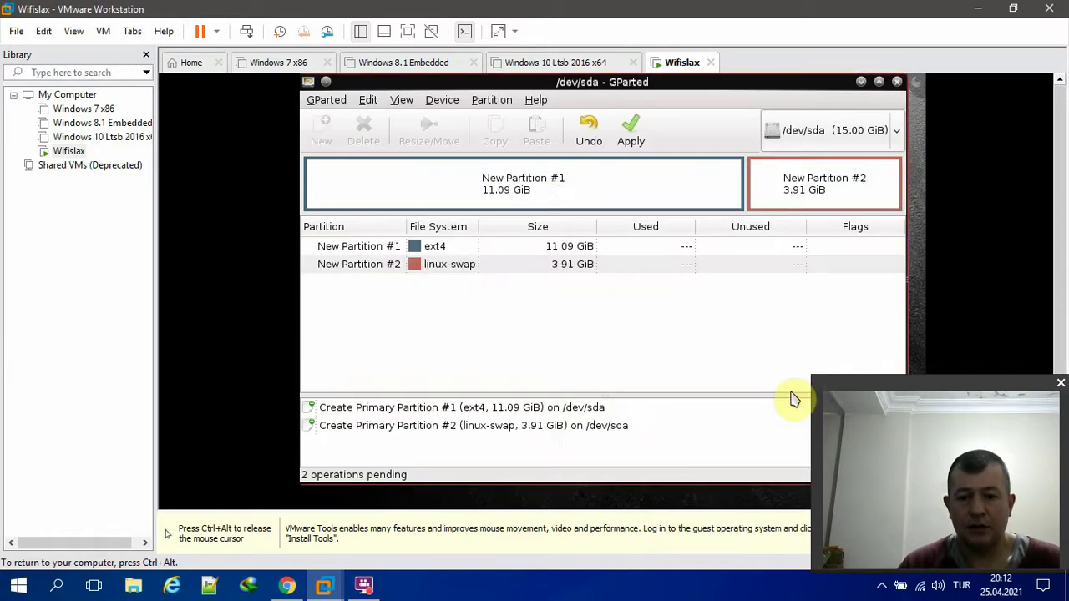
# Apply the pending partition operations to /dev/sda and dismiss the progress report
pyautogui.click(635, 142)
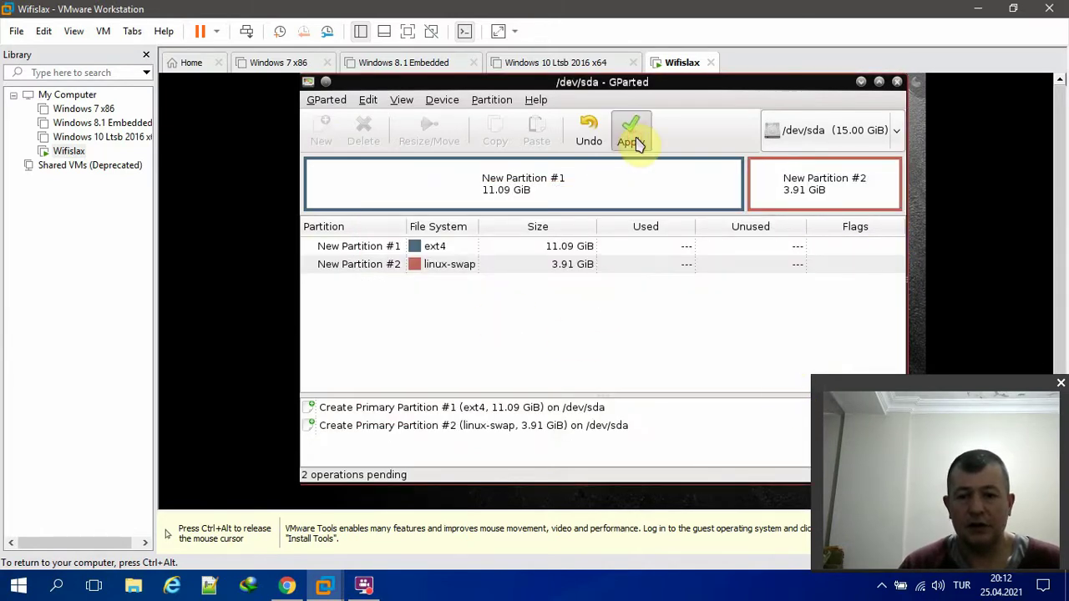
pyautogui.click(733, 352)
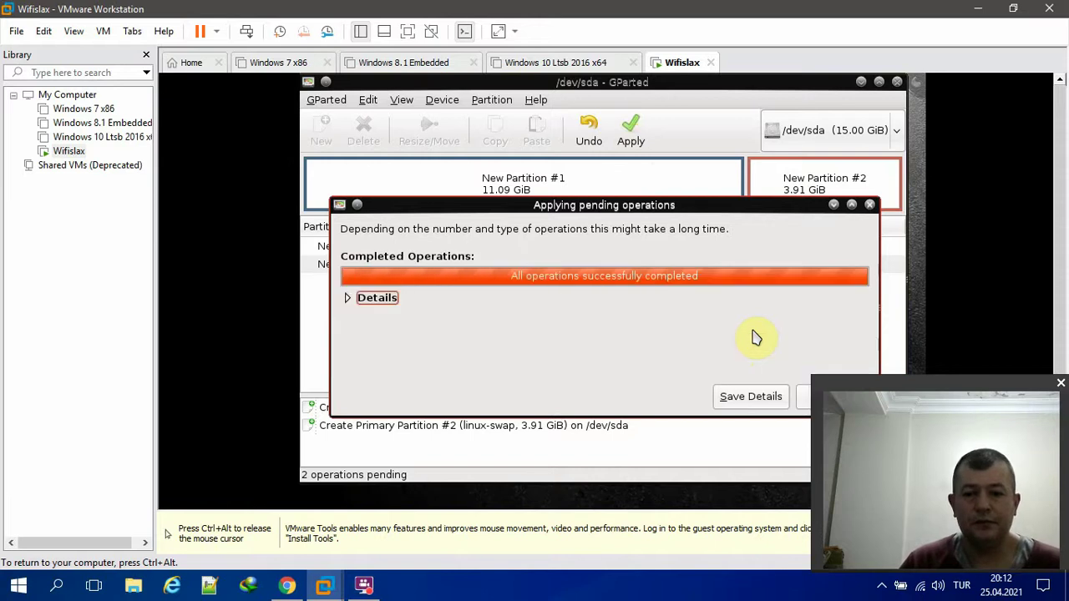
pyautogui.click(811, 398)
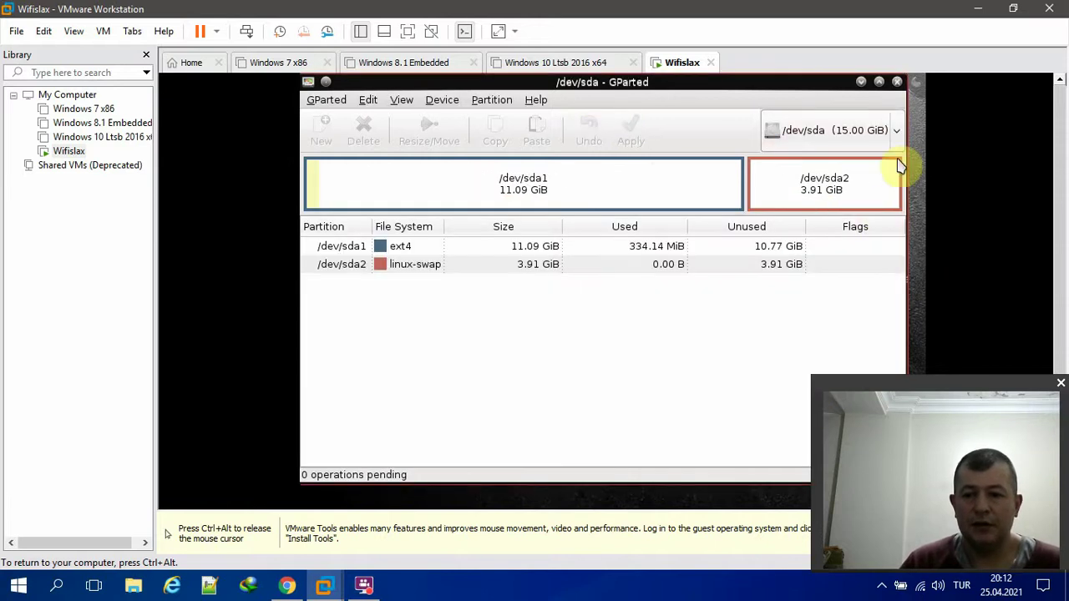
# Close GParted, start installing Wifislax64 on the /dev/sda1 partition and move the installer window higher on the desktop
pyautogui.click(897, 81)
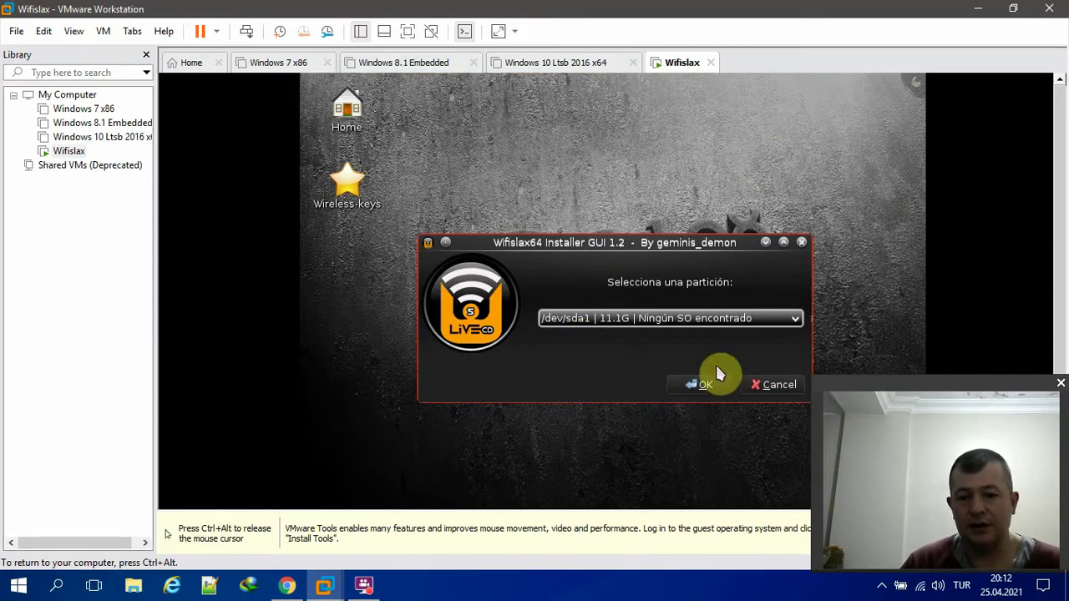
pyautogui.click(690, 384)
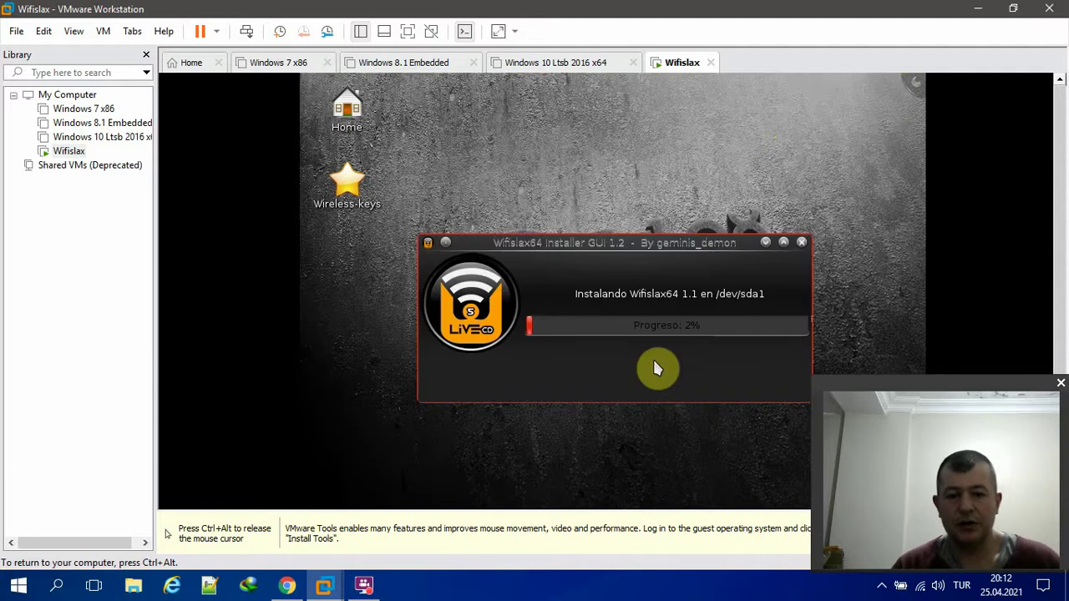
pyautogui.moveTo(608, 245); pyautogui.dragTo(582, 158)
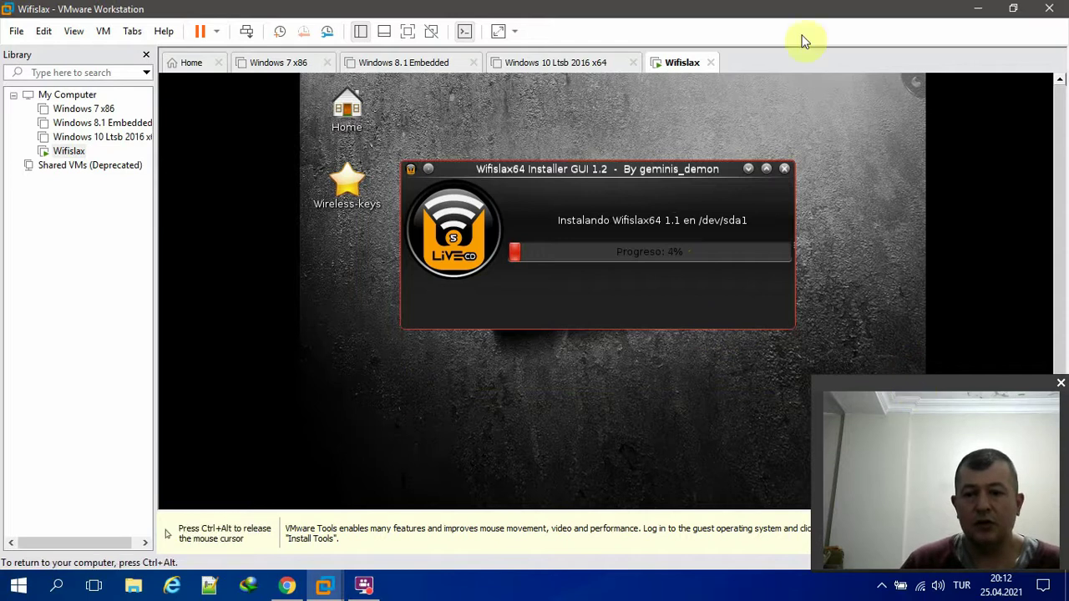
# Release the pointer to the host, shrink the virtual machine window toward the desktop's upper-left corner and permanently dismiss the VMware Tools reminder
pyautogui.hotkey('ctrl', 'alt')
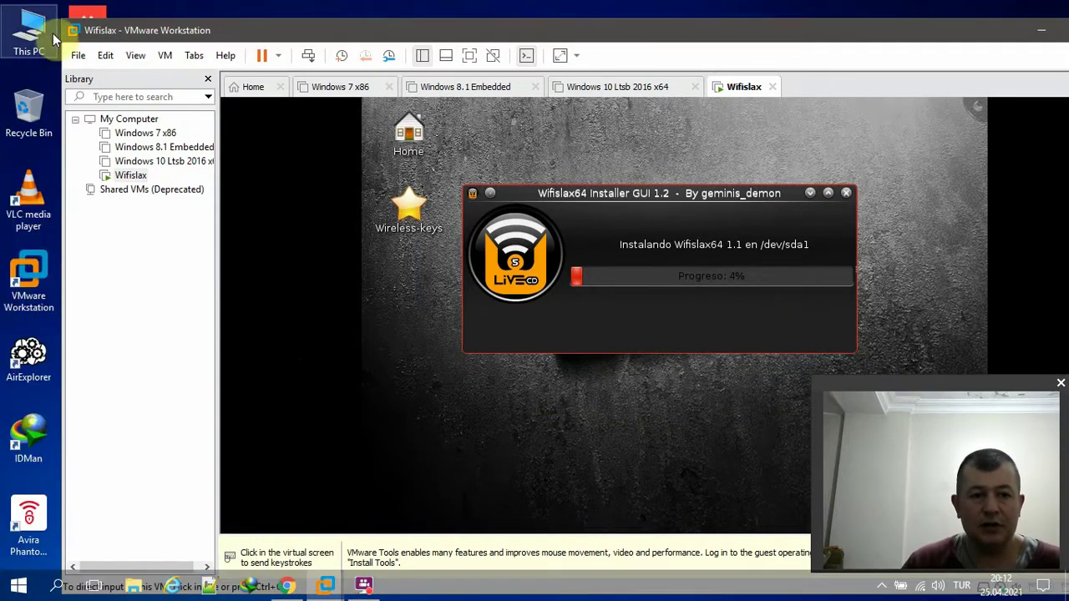
pyautogui.click(153, 125)
pyautogui.moveTo(153, 126); pyautogui.dragTo(153, 124)
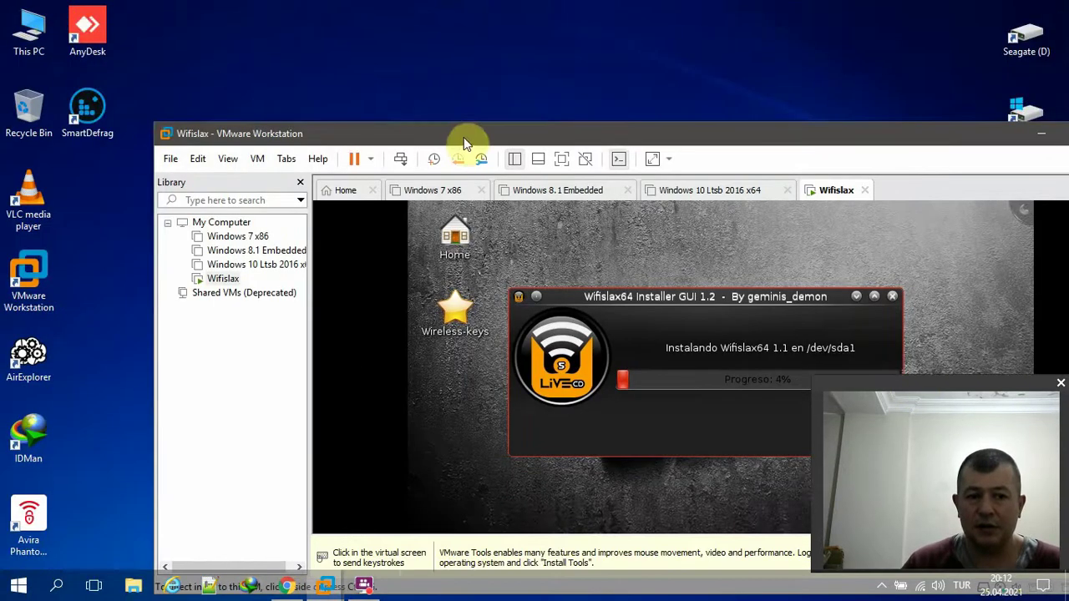
pyautogui.moveTo(463, 137); pyautogui.dragTo(339, 16)
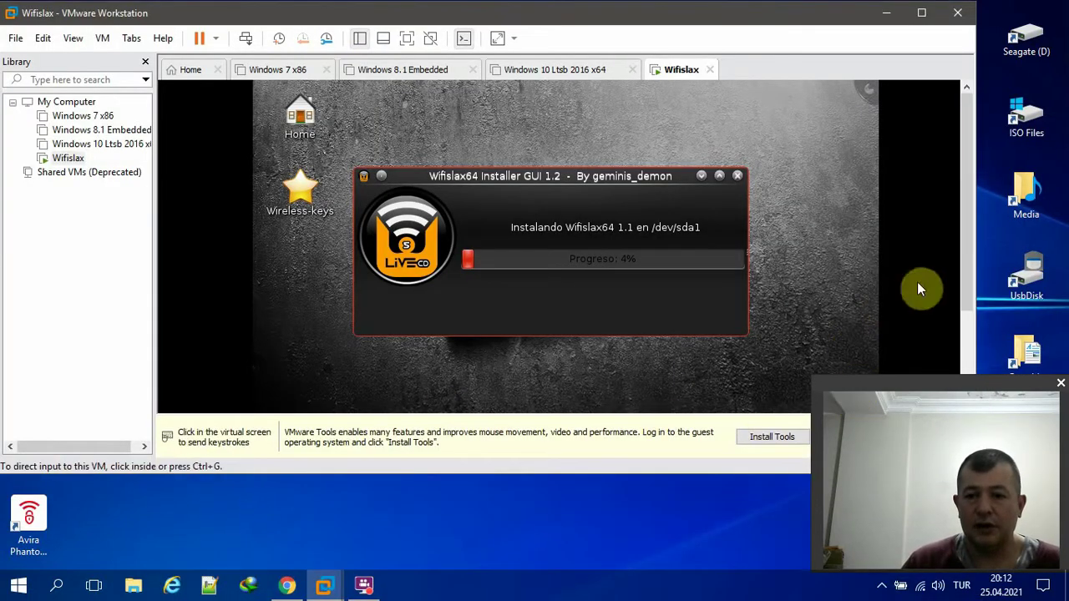
pyautogui.moveTo(974, 269); pyautogui.dragTo(789, 275)
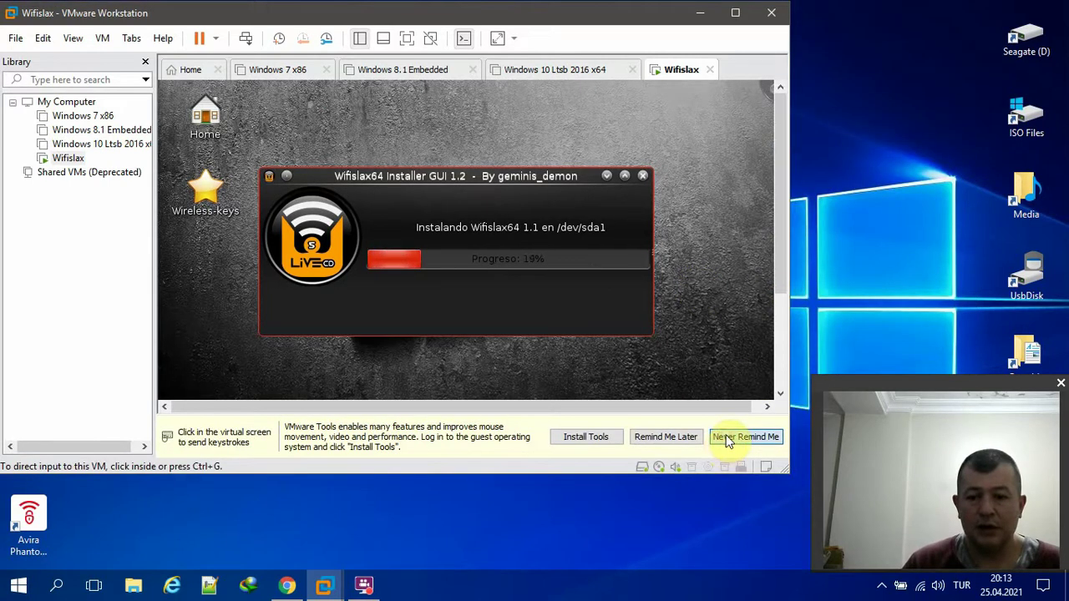
pyautogui.click(726, 437)
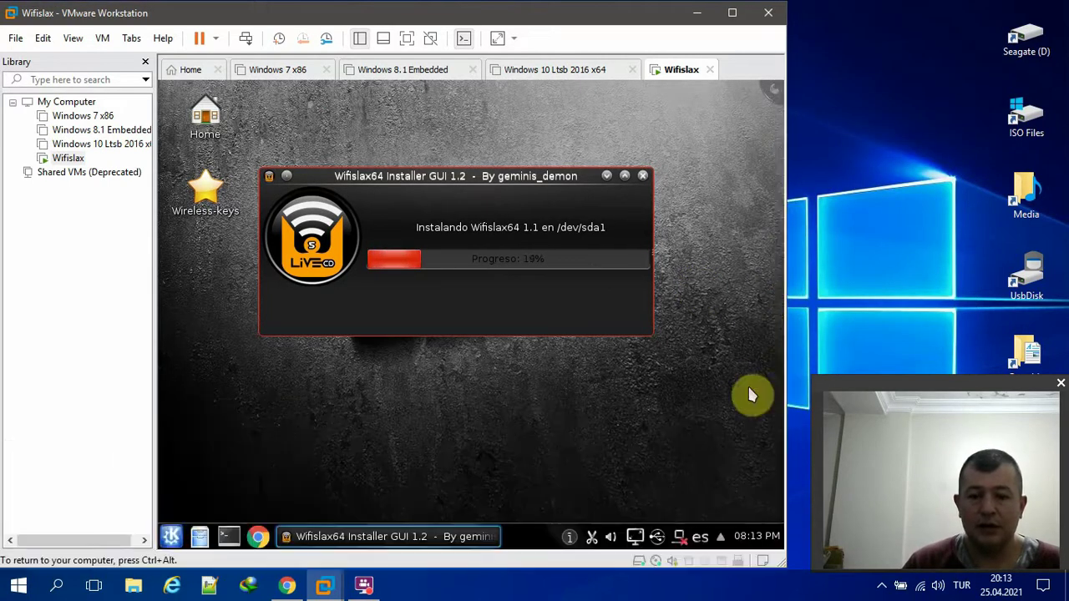
# Examine the System application category of the Wifislax desktop, including its Install Wifislax group, while the installation runs
pyautogui.click(170, 537)
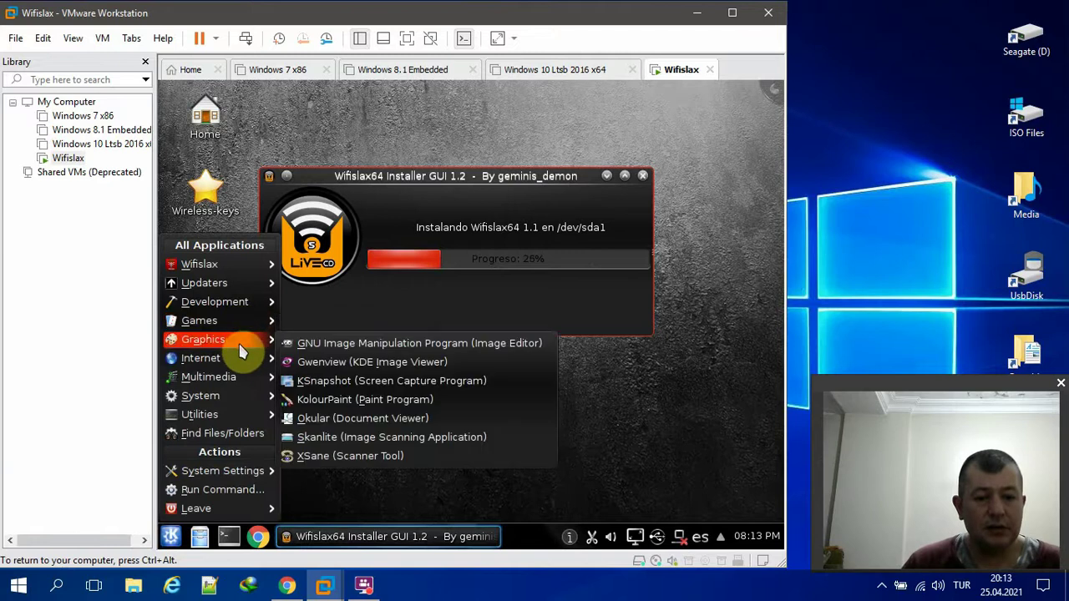
pyautogui.moveTo(234, 394)
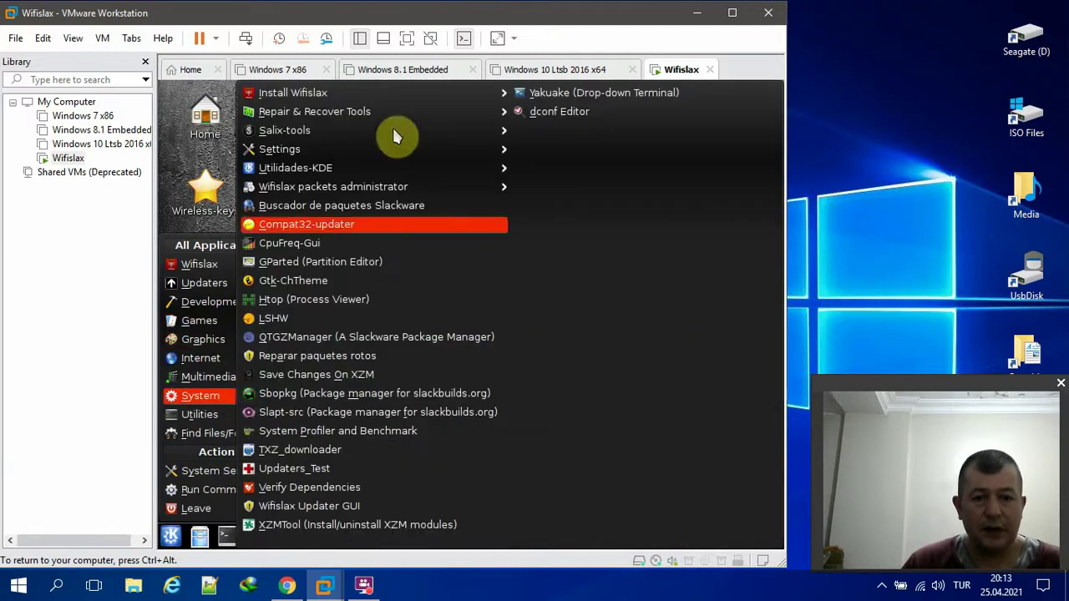
pyautogui.moveTo(393, 95)
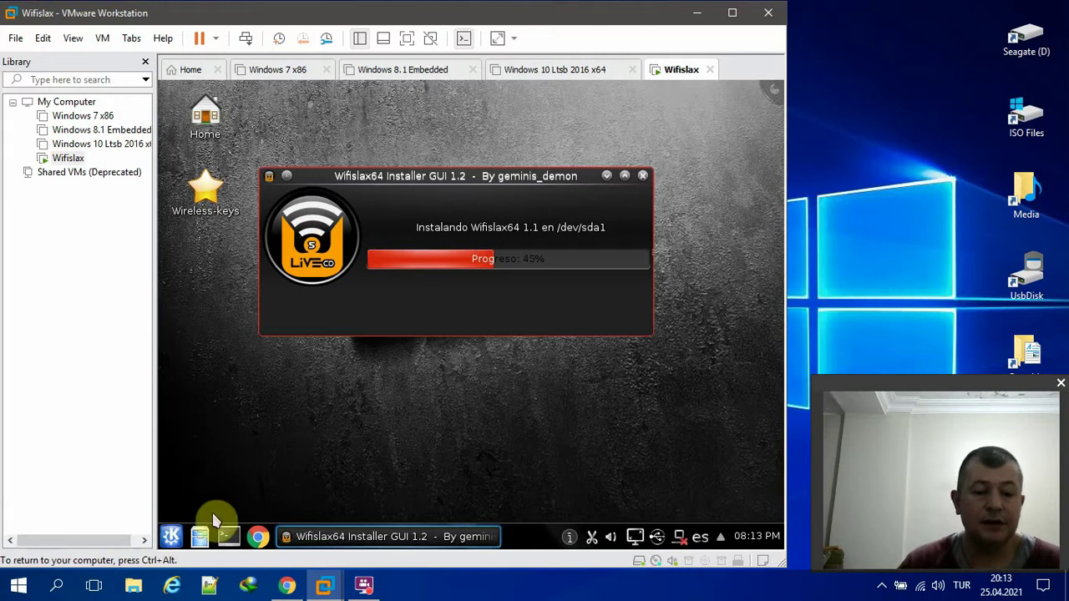
pyautogui.click(176, 535)
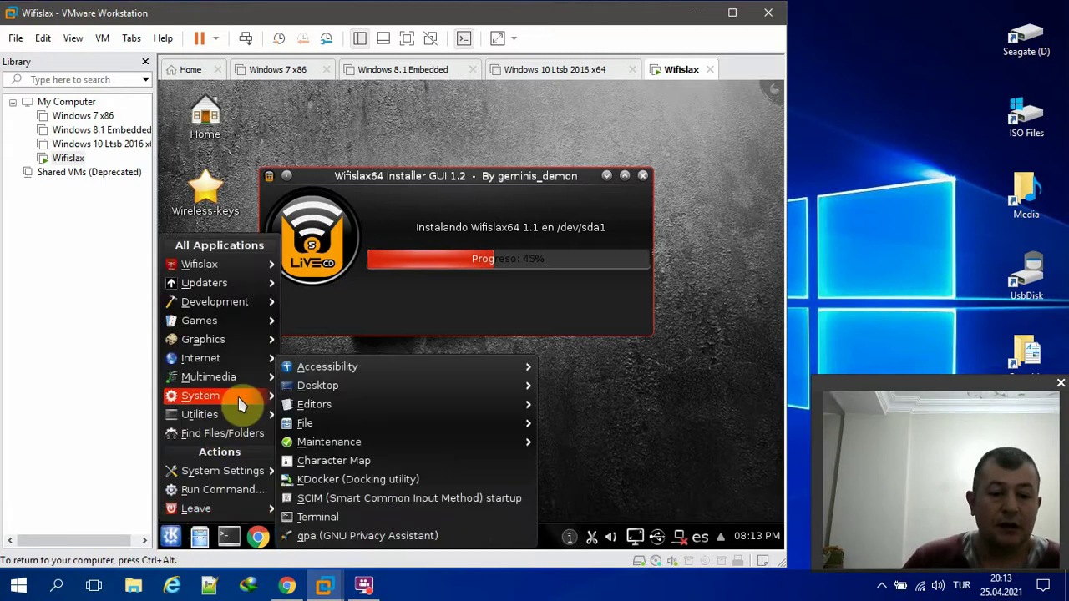
pyautogui.moveTo(237, 393)
pyautogui.moveTo(359, 92)
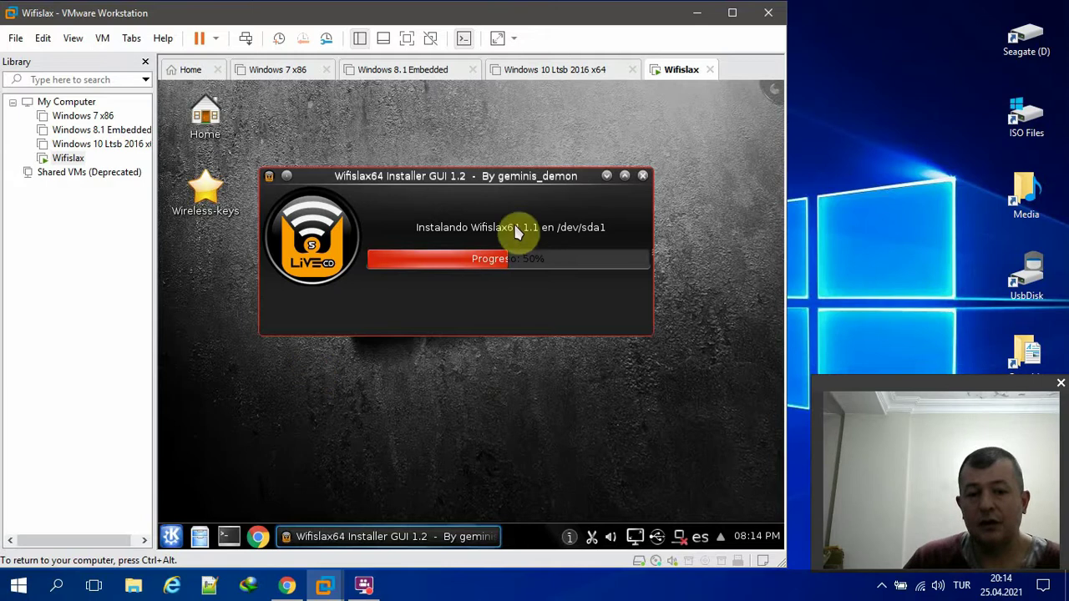
pyautogui.moveTo(477, 182); pyautogui.dragTo(486, 144)
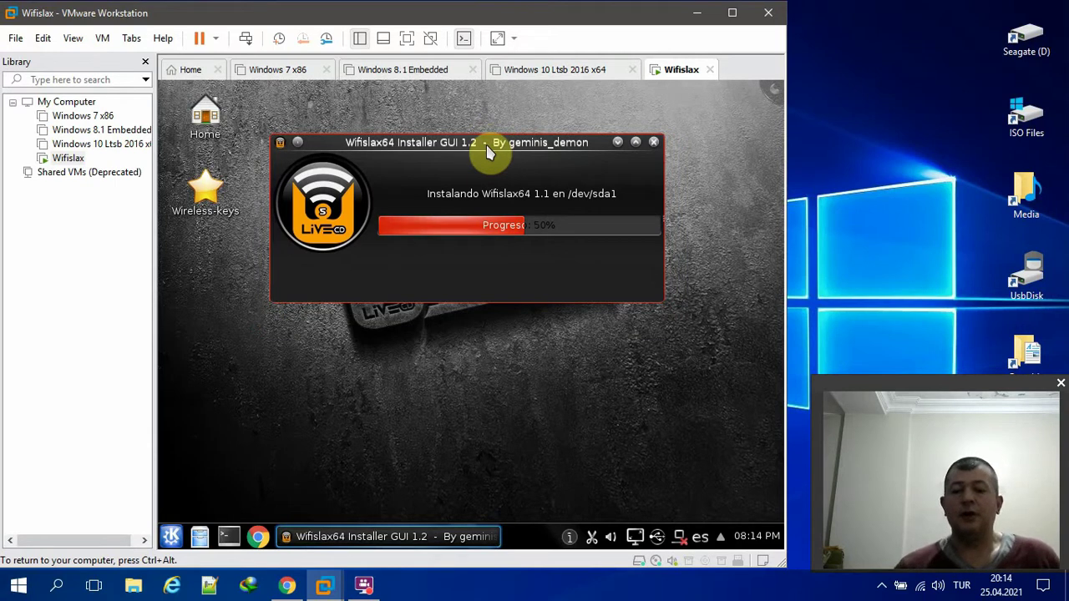
pyautogui.click(879, 588)
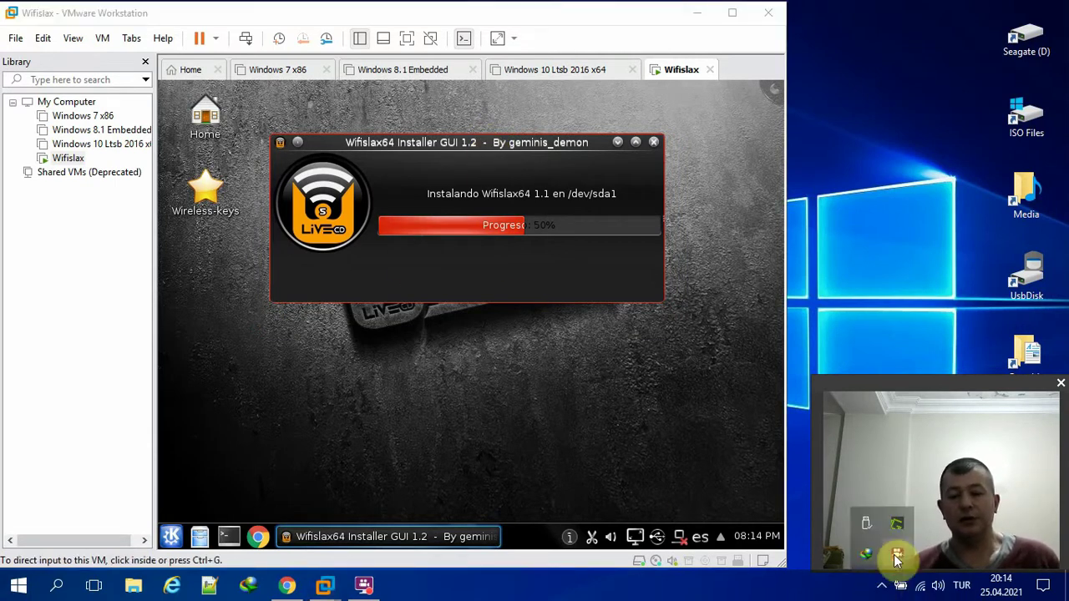
pyautogui.rightClick(894, 554)
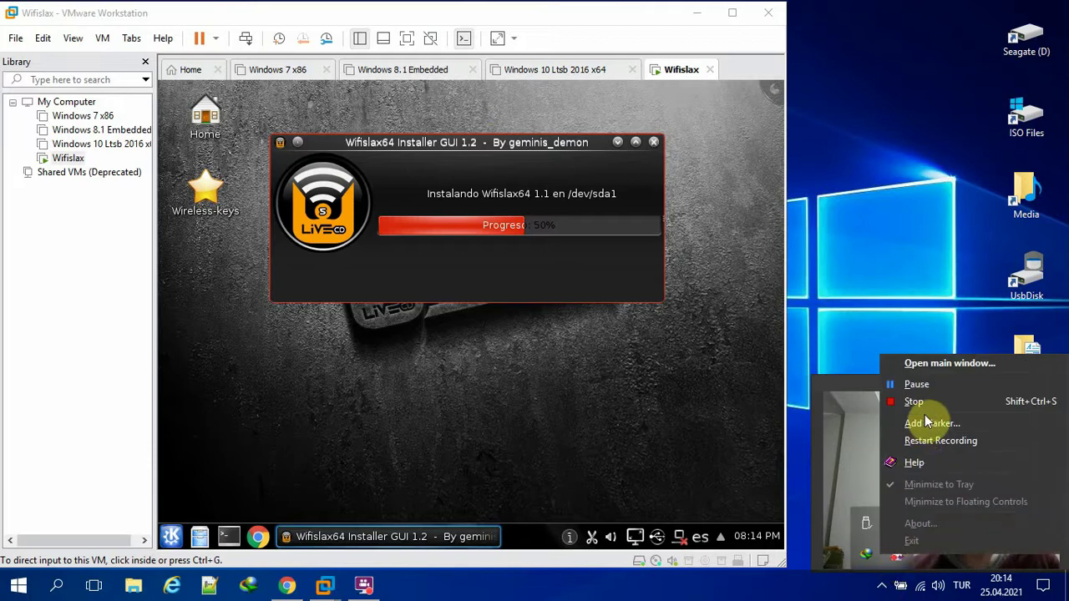
pyautogui.click(925, 399)
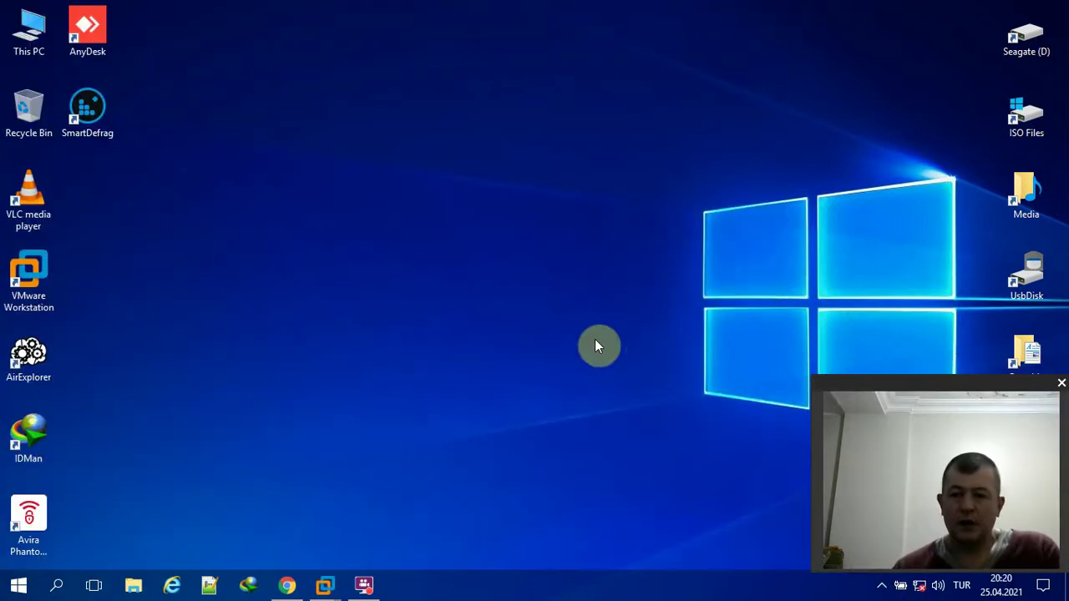
# Switch from the host desktop to the running Wifislax virtual machine and direct input to it
pyautogui.moveTo(332, 585)
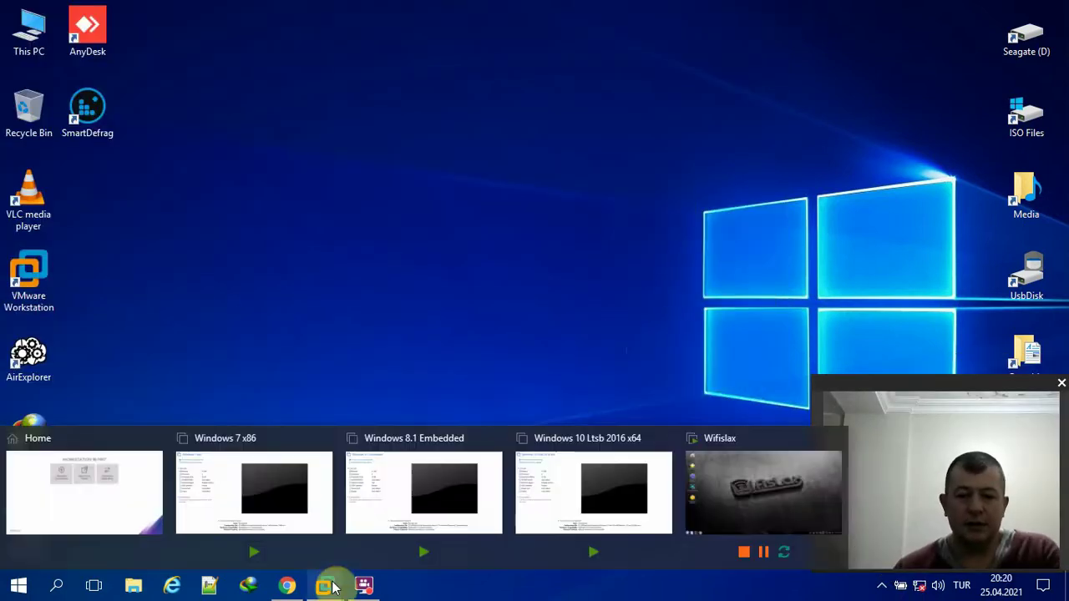
pyautogui.click(762, 473)
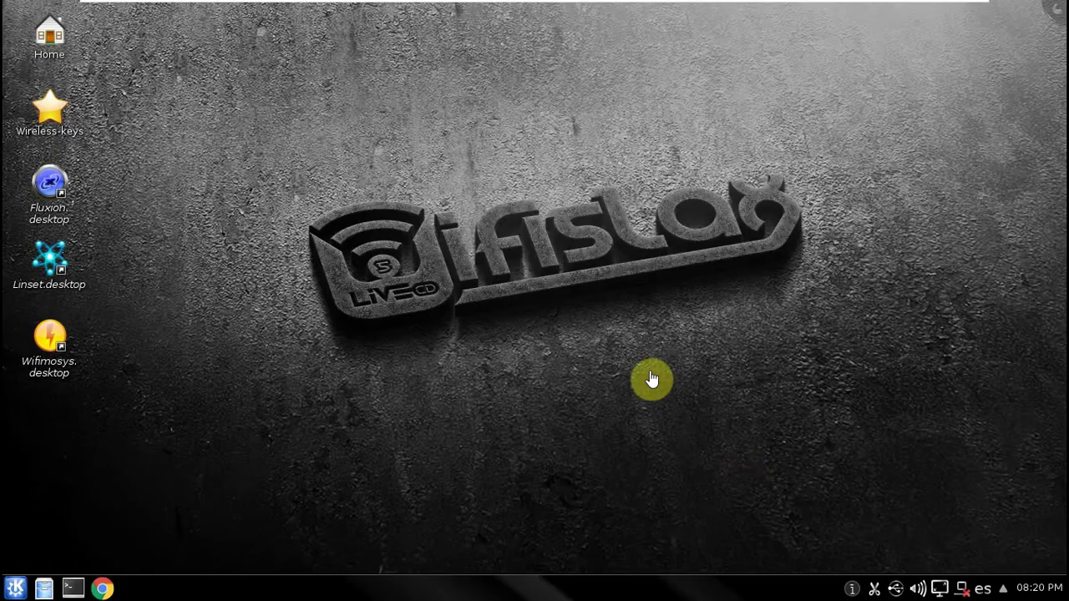
pyautogui.click(469, 272)
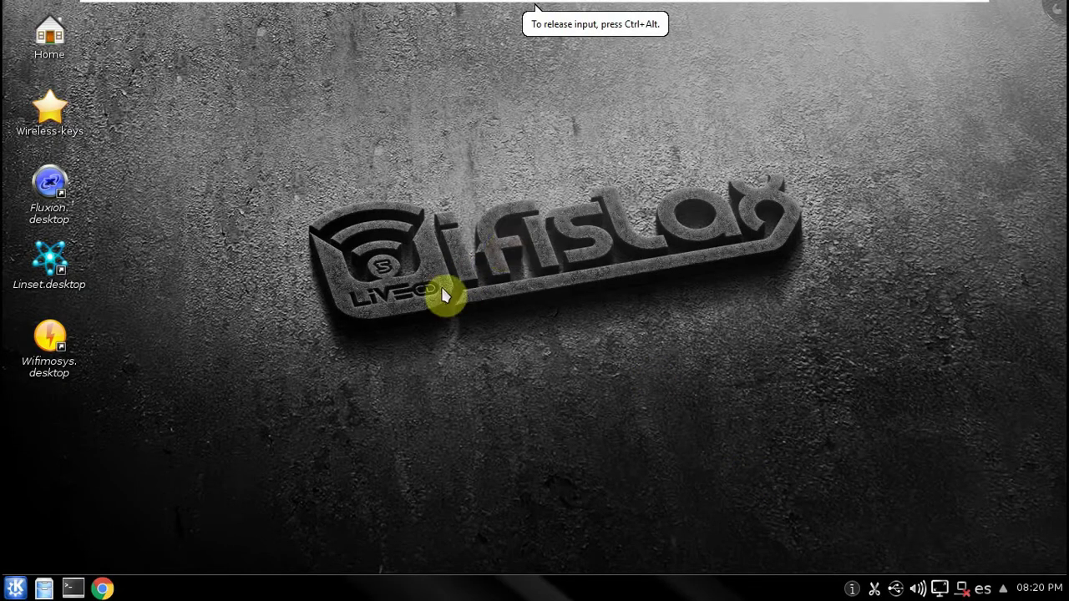
# Browse the Utilities application category and open the Size & Orientation settings for the Wifislax display
pyautogui.click(15, 588)
pyautogui.moveTo(104, 473)
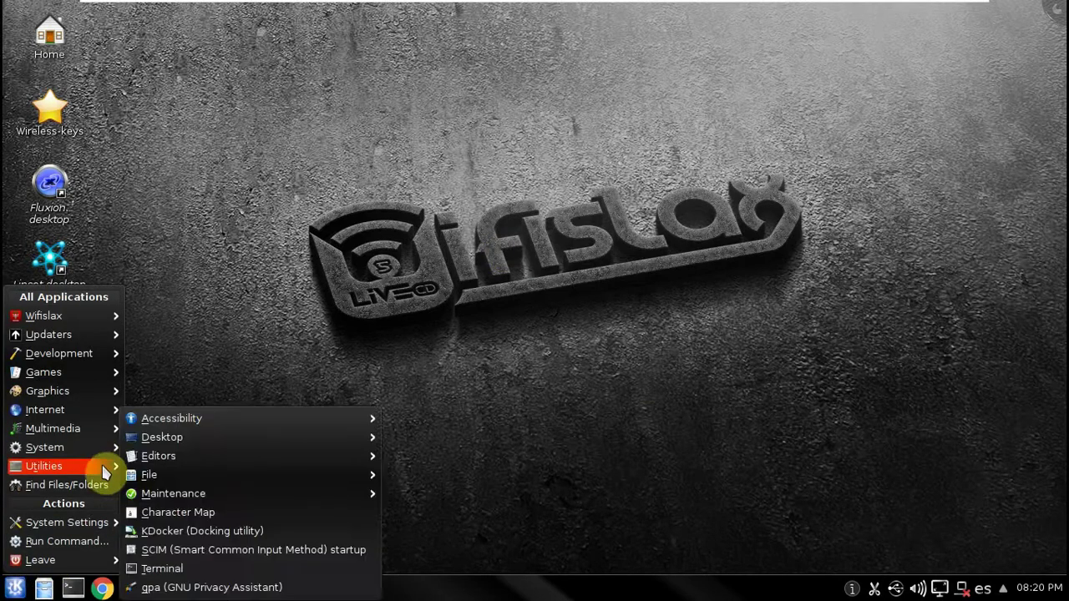
pyautogui.moveTo(269, 480)
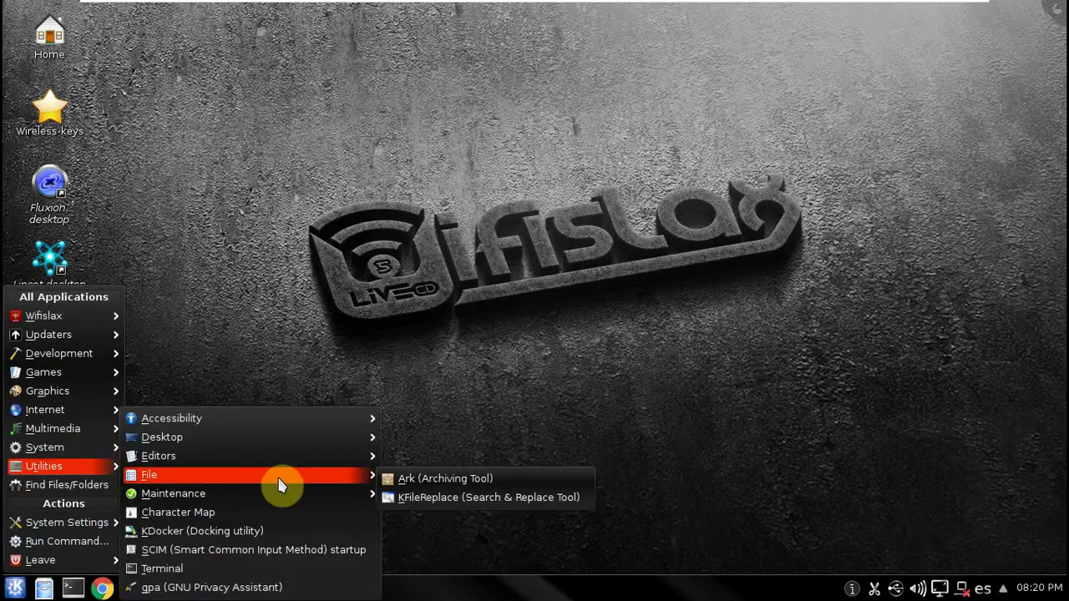
pyautogui.moveTo(318, 495)
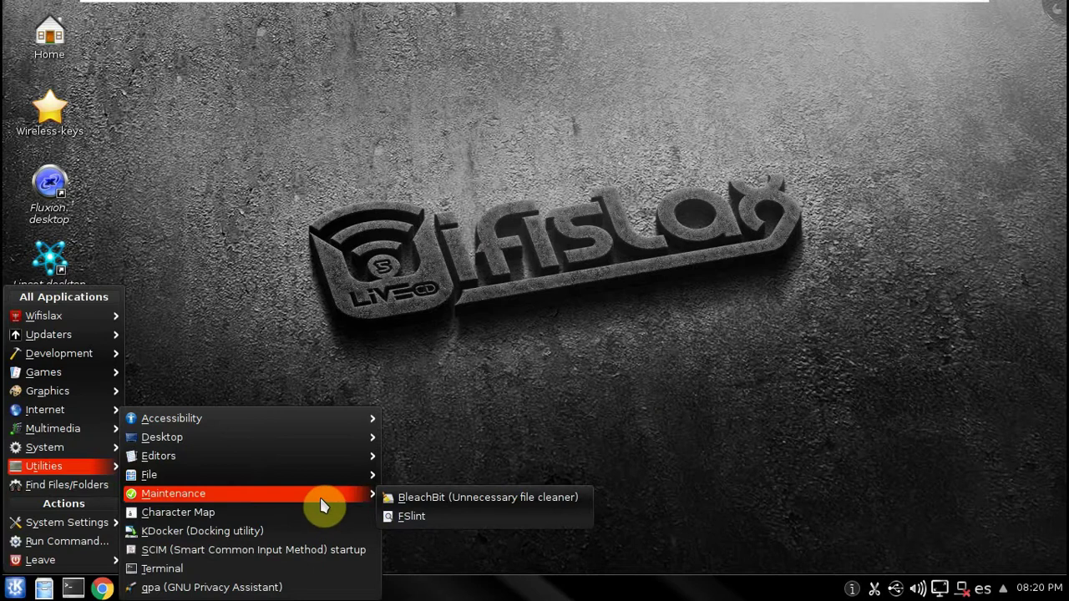
pyautogui.moveTo(337, 436)
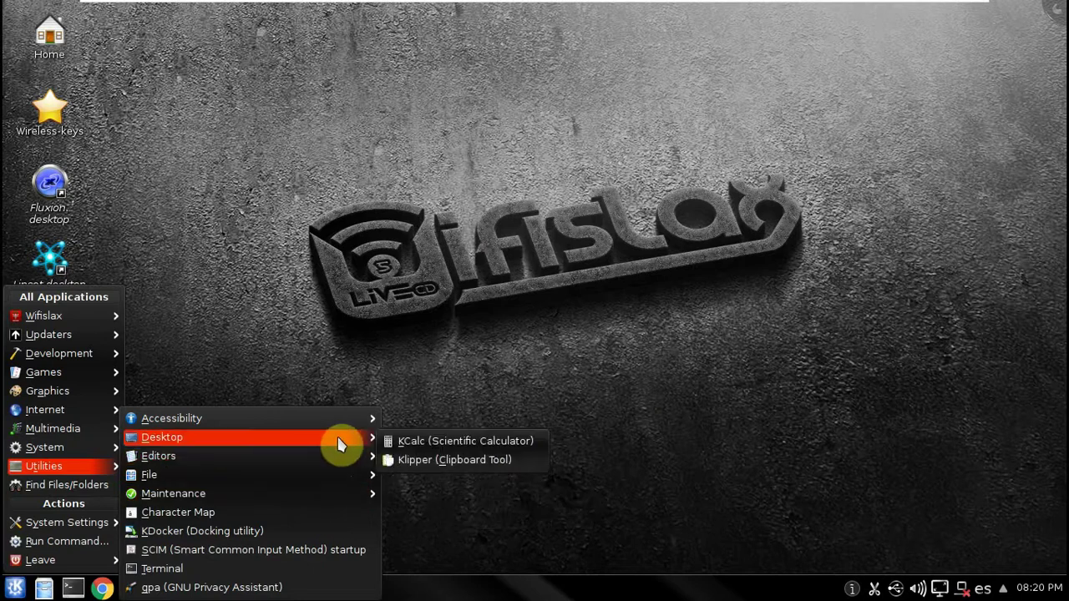
pyautogui.moveTo(100, 524)
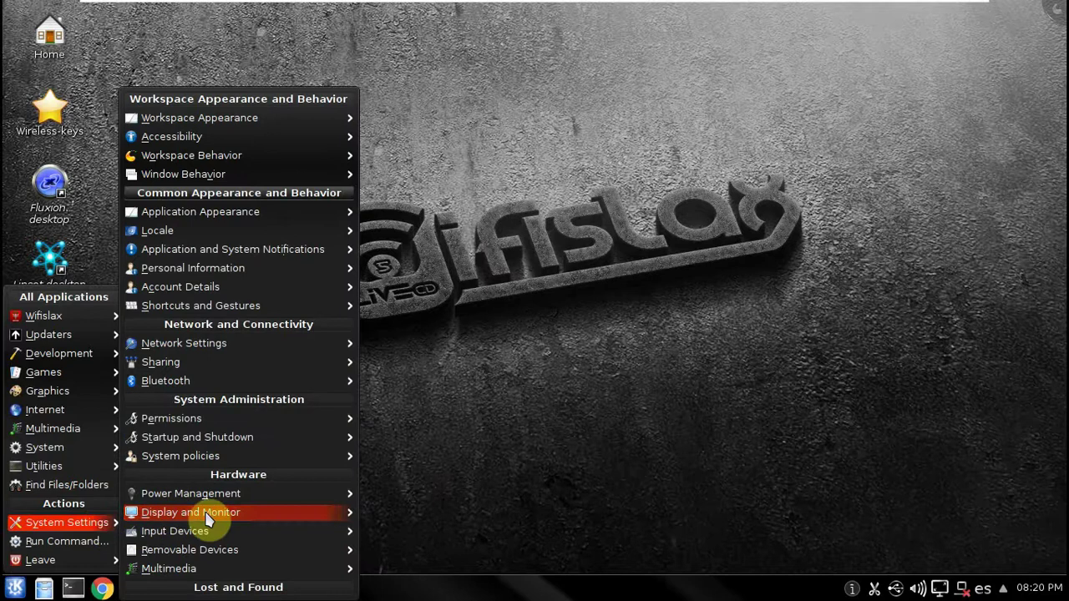
pyautogui.moveTo(207, 519)
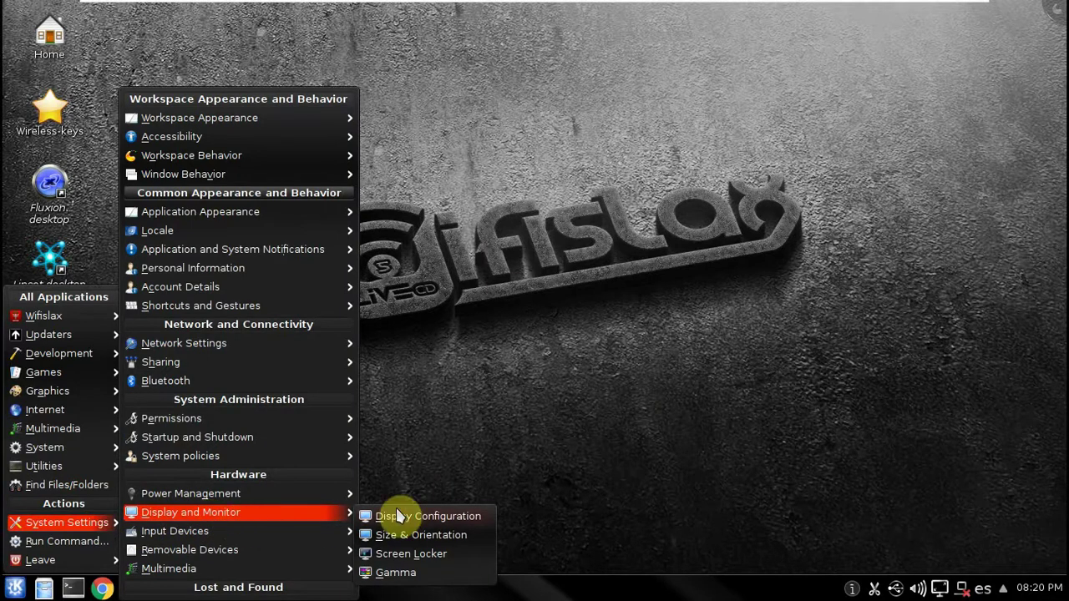
pyautogui.click(461, 536)
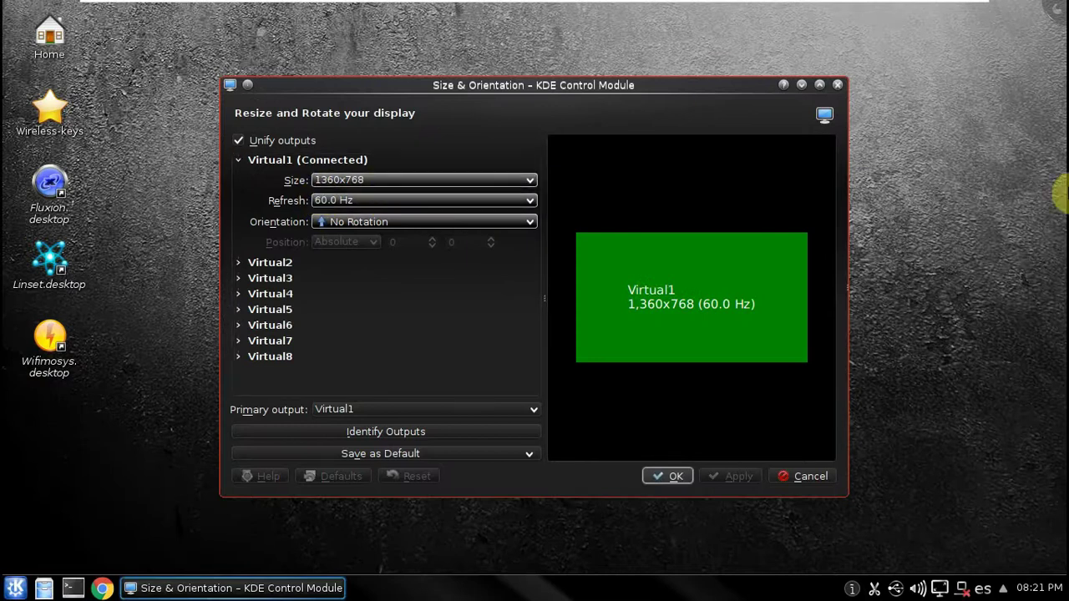
# Look through the screen sizes offered for the Virtual1 output and close the display settings without changing anything
pyautogui.click(353, 182)
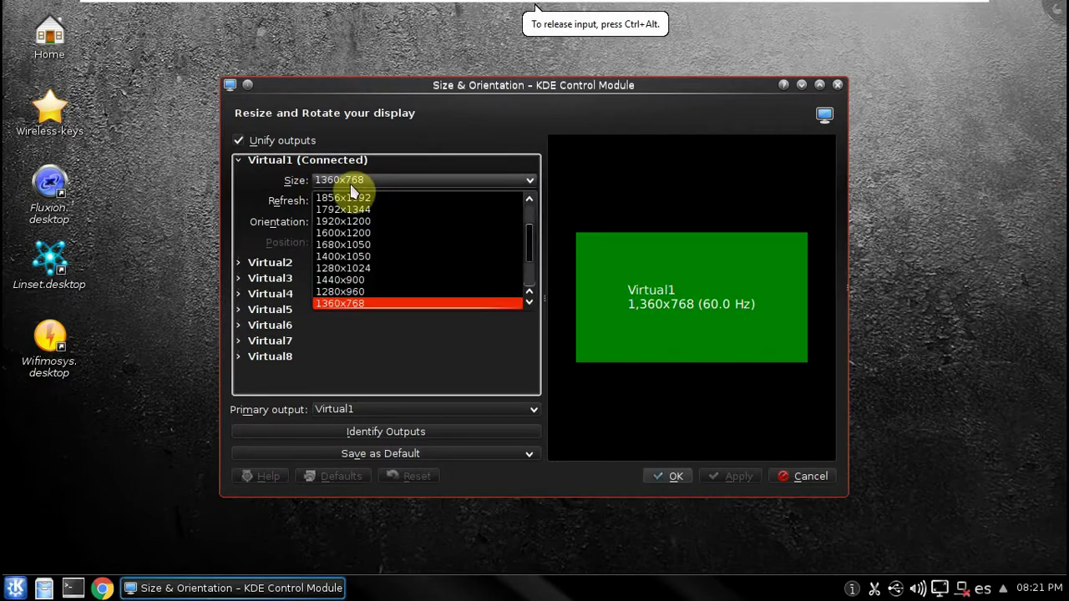
pyautogui.scroll(2, 392, 238)
pyautogui.scroll(-3, 398, 231)
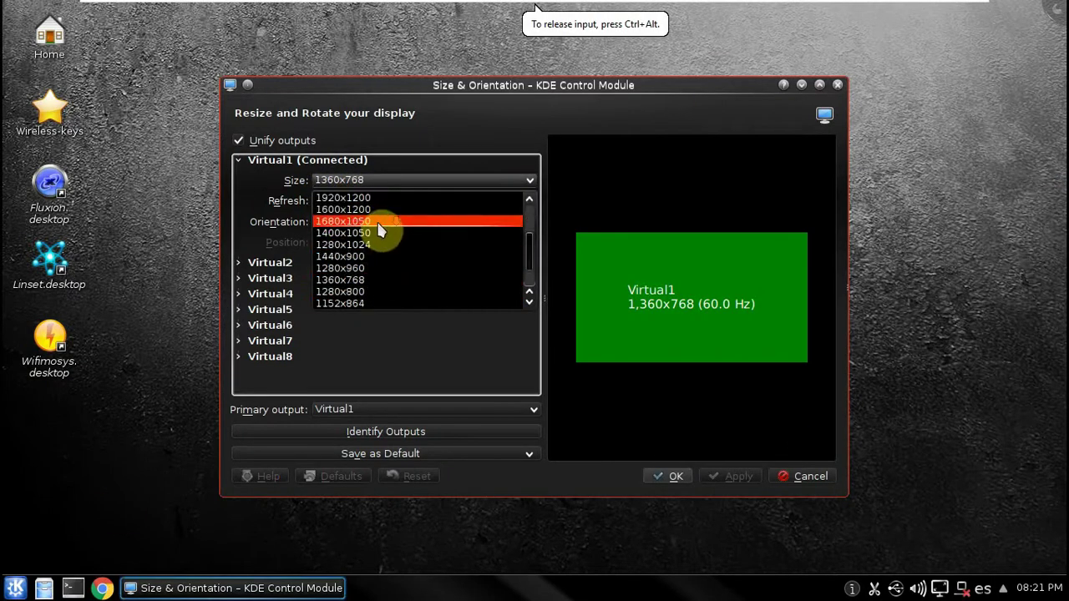
pyautogui.scroll(3, 375, 267)
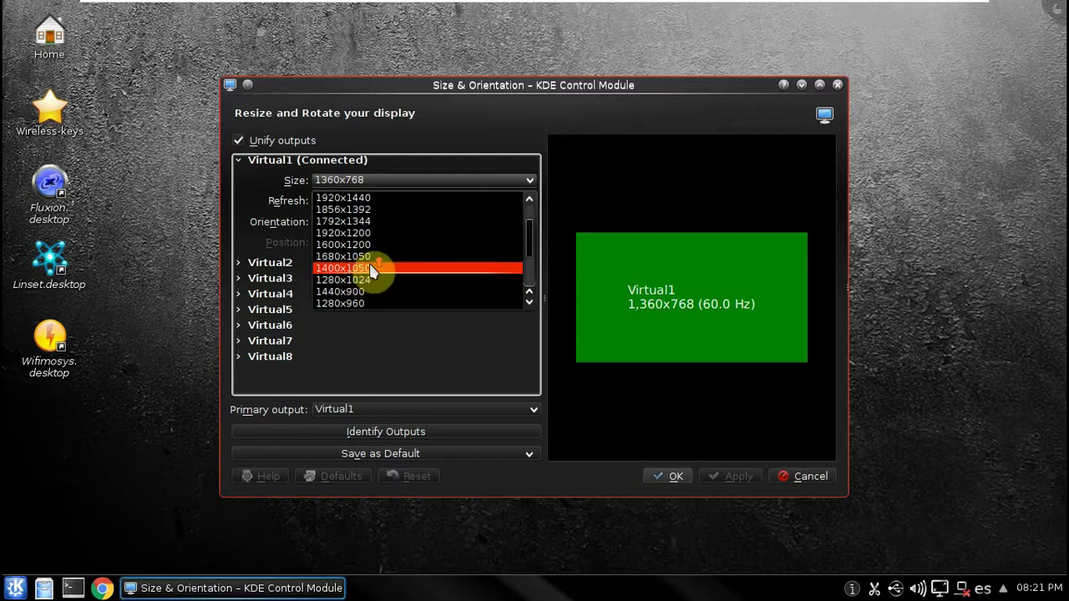
pyautogui.click(352, 180)
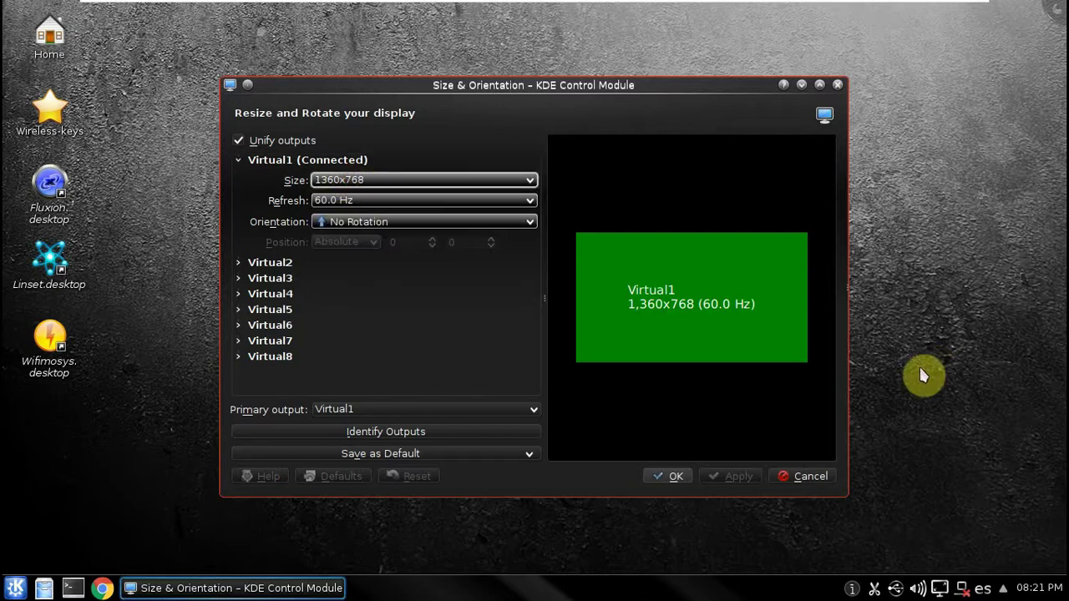
pyautogui.click(836, 86)
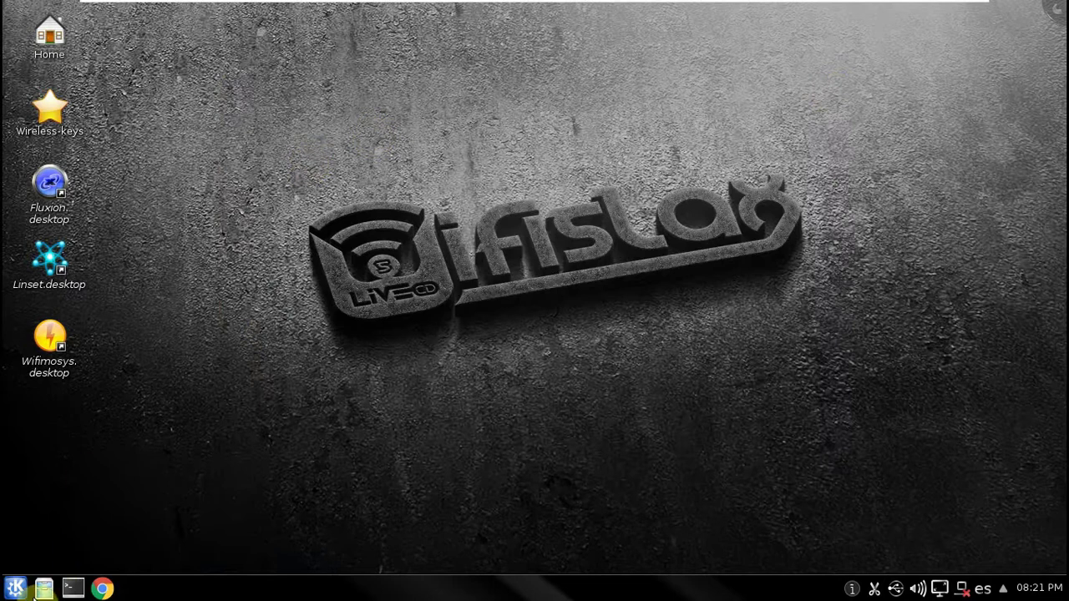
pyautogui.click(20, 589)
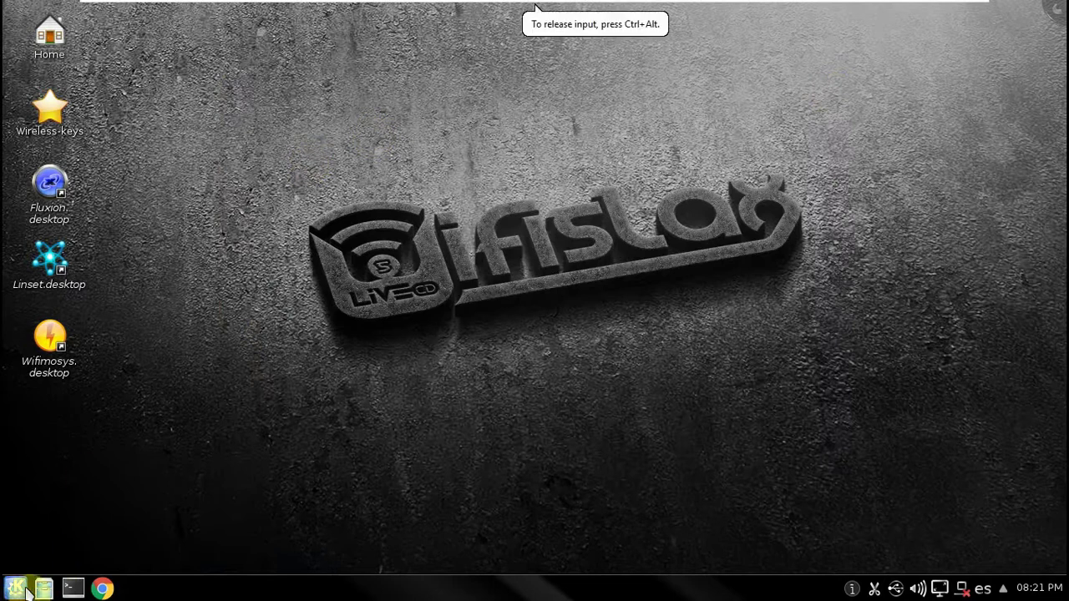
pyautogui.click(652, 433)
pyautogui.click(1039, 588)
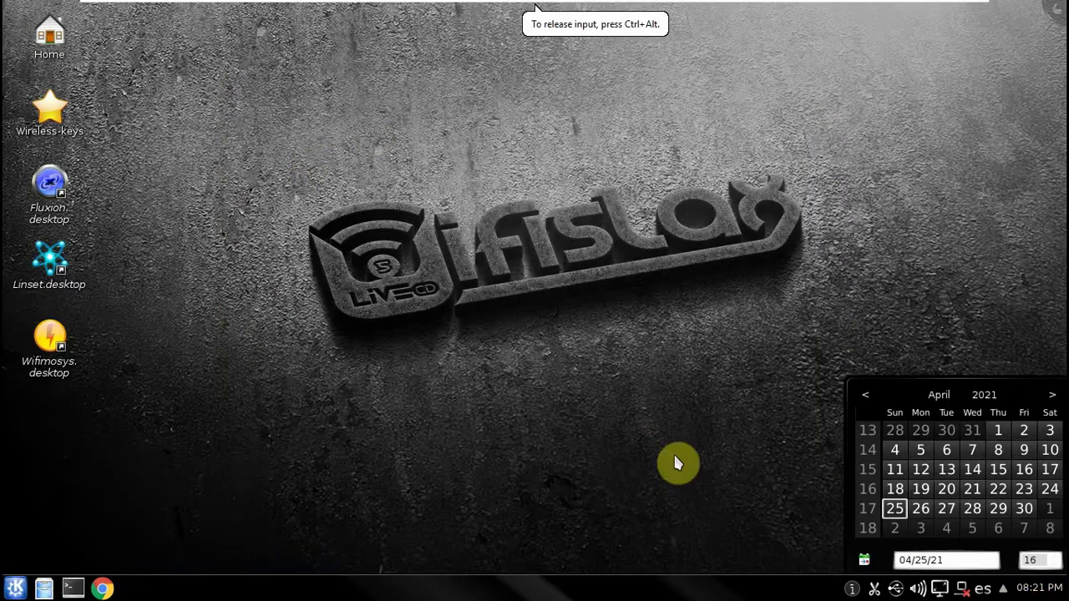
pyautogui.rightClick(365, 134)
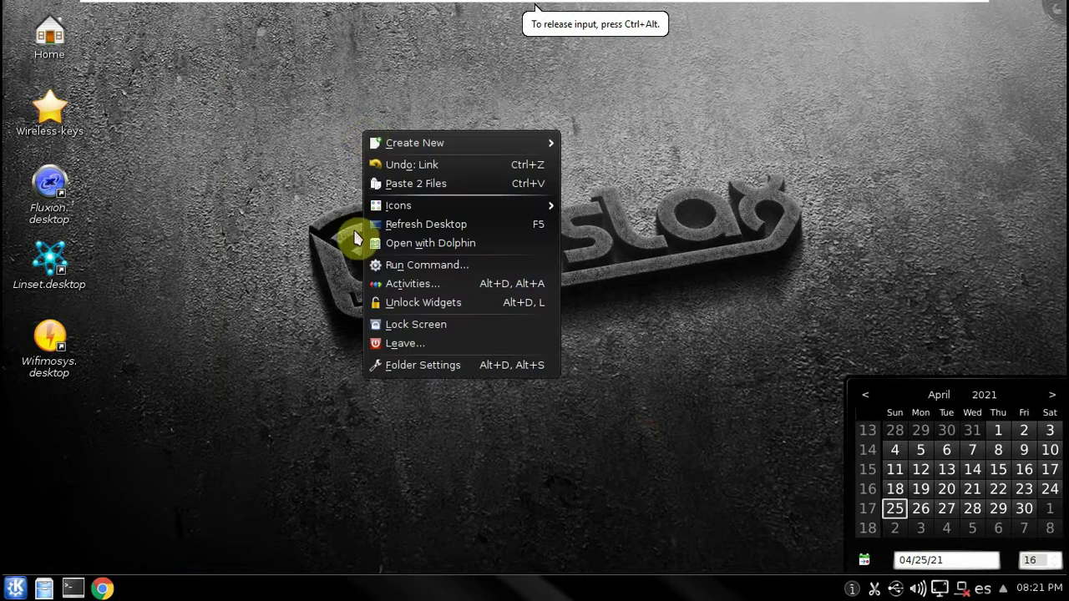
pyautogui.click(445, 82)
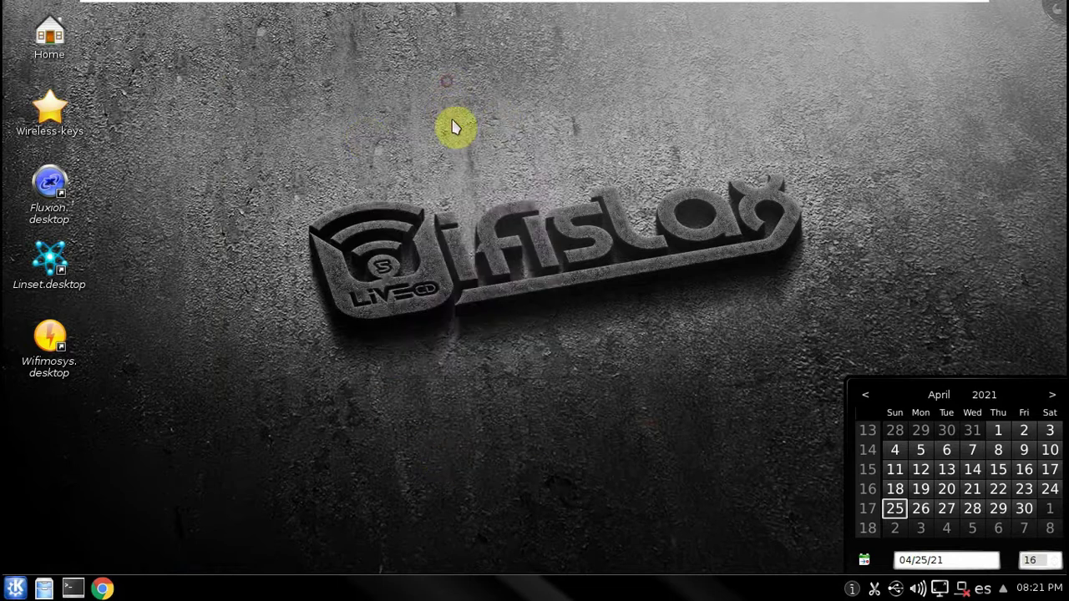
pyautogui.moveTo(345, 131); pyautogui.dragTo(665, 402)
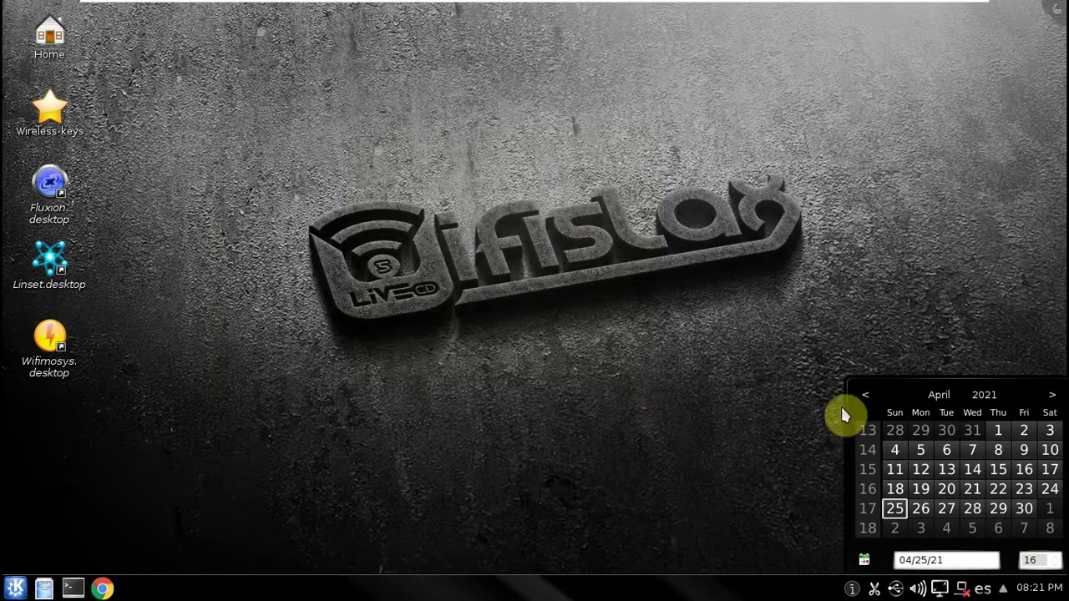
pyautogui.click(1032, 590)
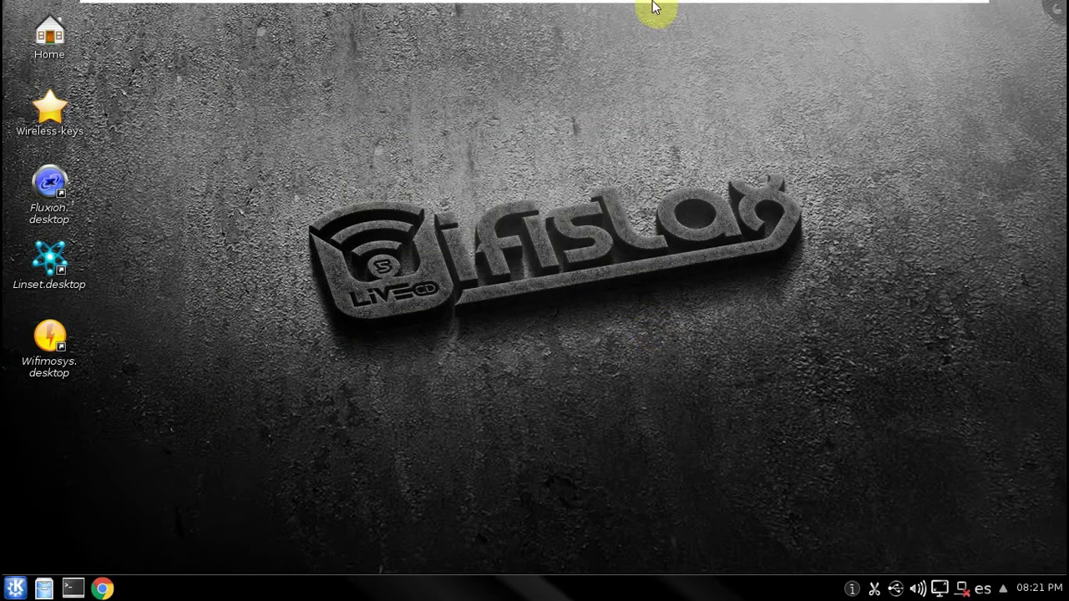
# Restart the Wifislax system from within its desktop session
pyautogui.moveTo(644, 2)
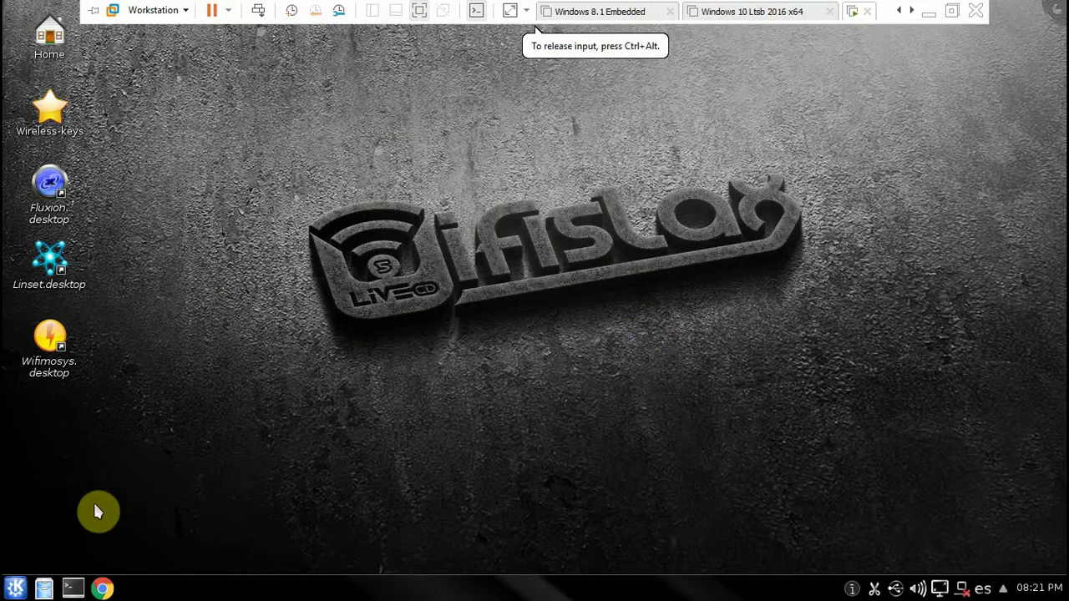
pyautogui.click(15, 588)
pyautogui.moveTo(50, 559)
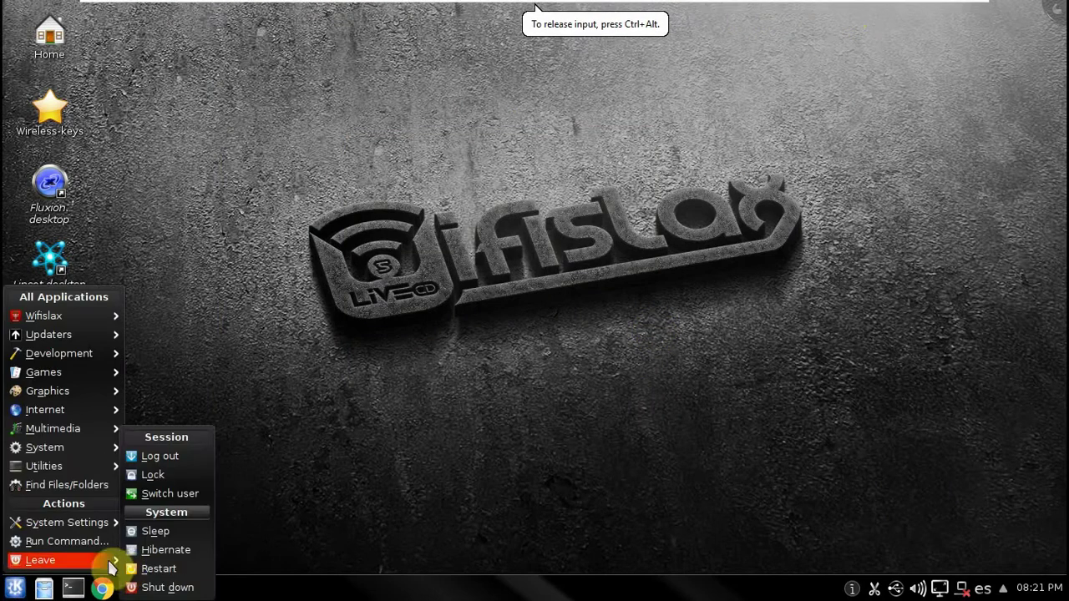
pyautogui.click(168, 568)
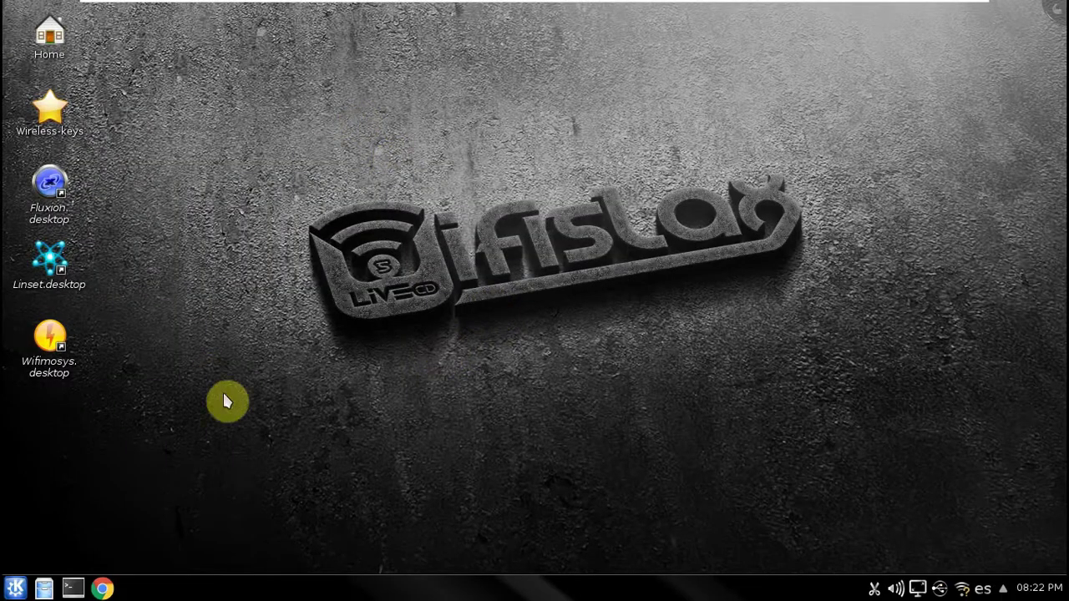
# Open a Konsole terminal on the restarted Wifislax desktop and move its window toward the desktop's centre
pyautogui.click(12, 589)
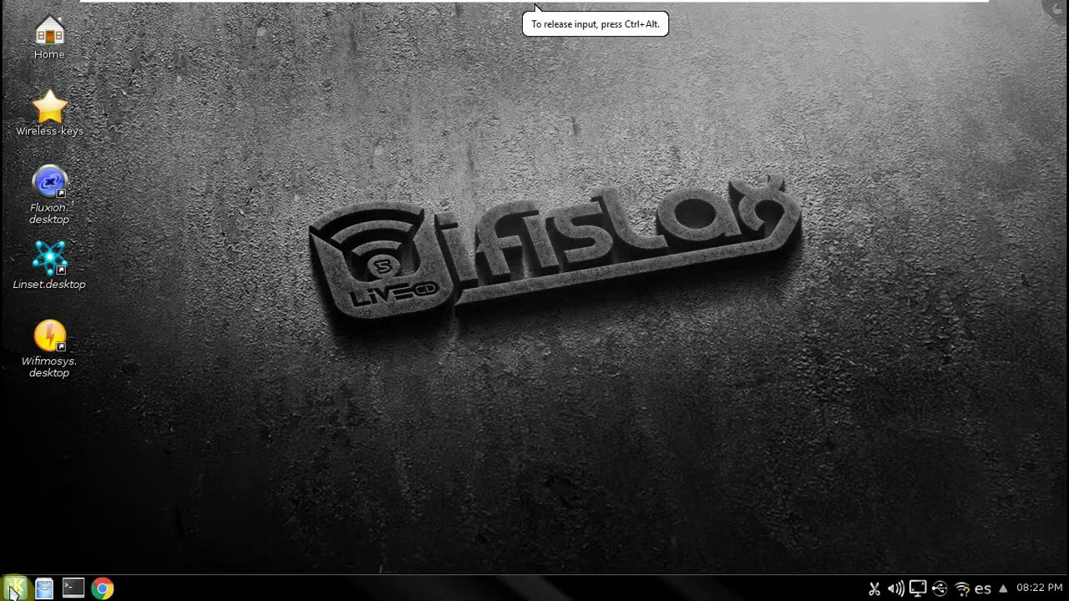
pyautogui.click(71, 590)
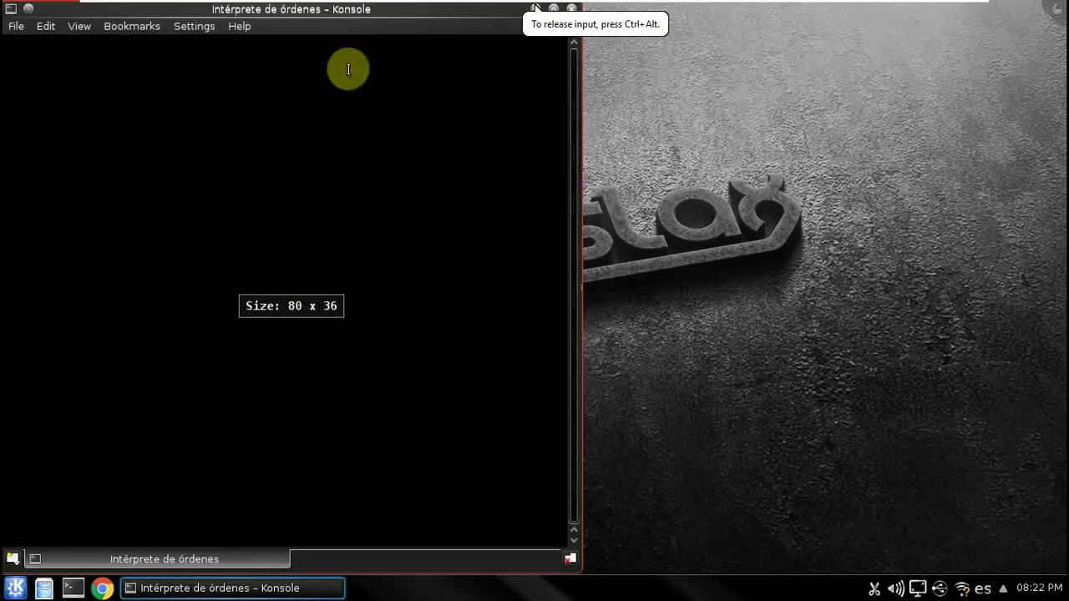
pyautogui.moveTo(708, 95); pyautogui.dragTo(634, 83)
pyautogui.write('ls')
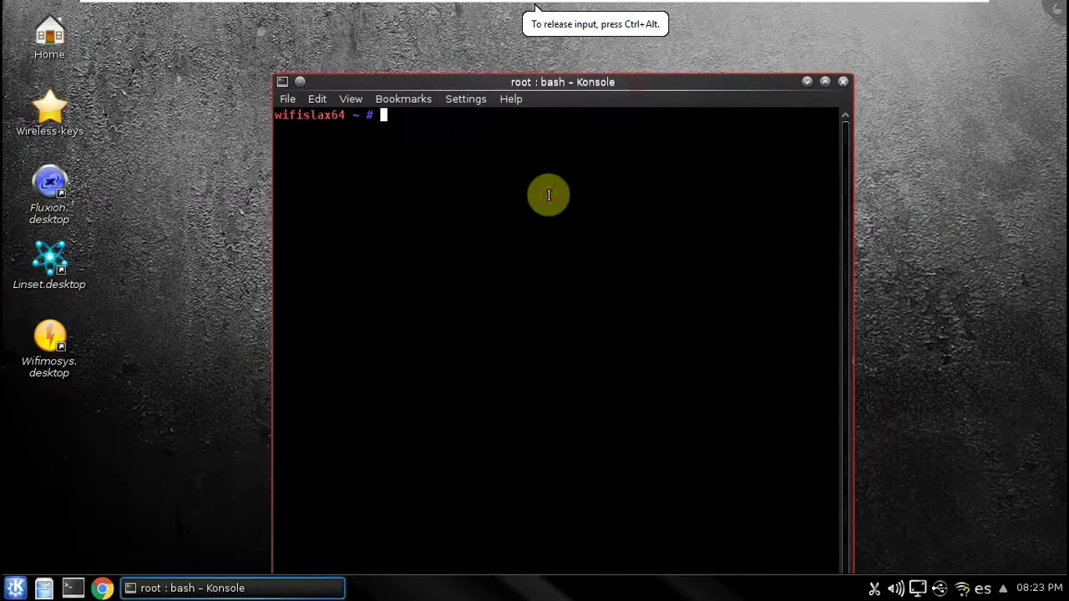
pyautogui.write('b?r')
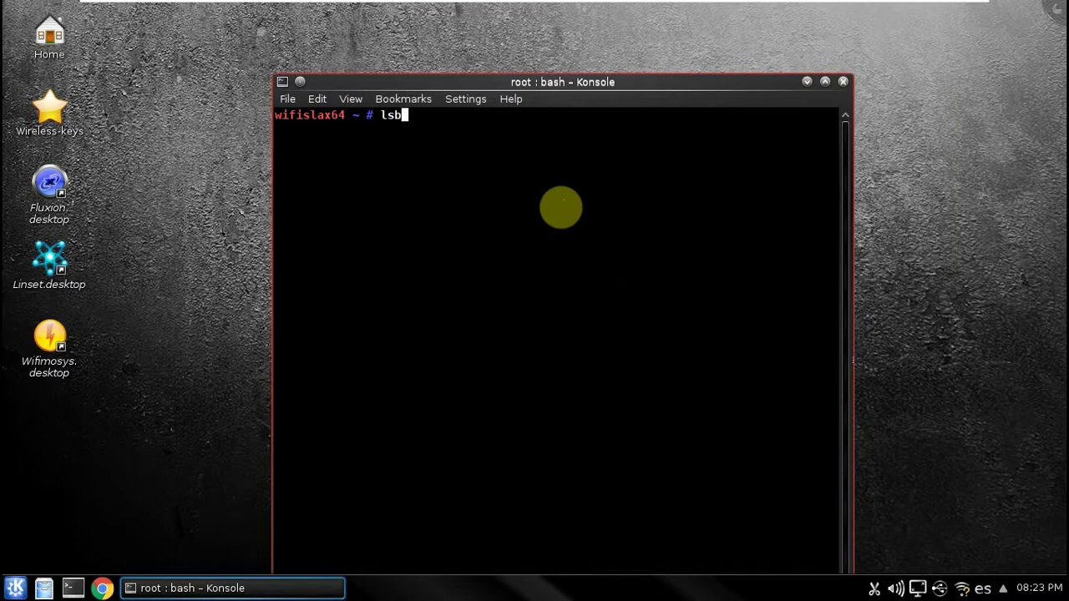
pyautogui.press('BackSpace')
pyautogui.press('BackSpace')
pyautogui.press('BackSpace')
pyautogui.write('s')
pyautogui.press('BackSpace')
pyautogui.write('b?')
pyautogui.press('BackSpace')
pyautogui.write('?=')
pyautogui.press('BackSpace')
pyautogui.press('BackSpace')
pyautogui.write('?')
pyautogui.press('BackSpace')
pyautogui.write('?')
pyautogui.press('BackSpace')
pyautogui.press('BackSpace')
pyautogui.press('BackSpace')
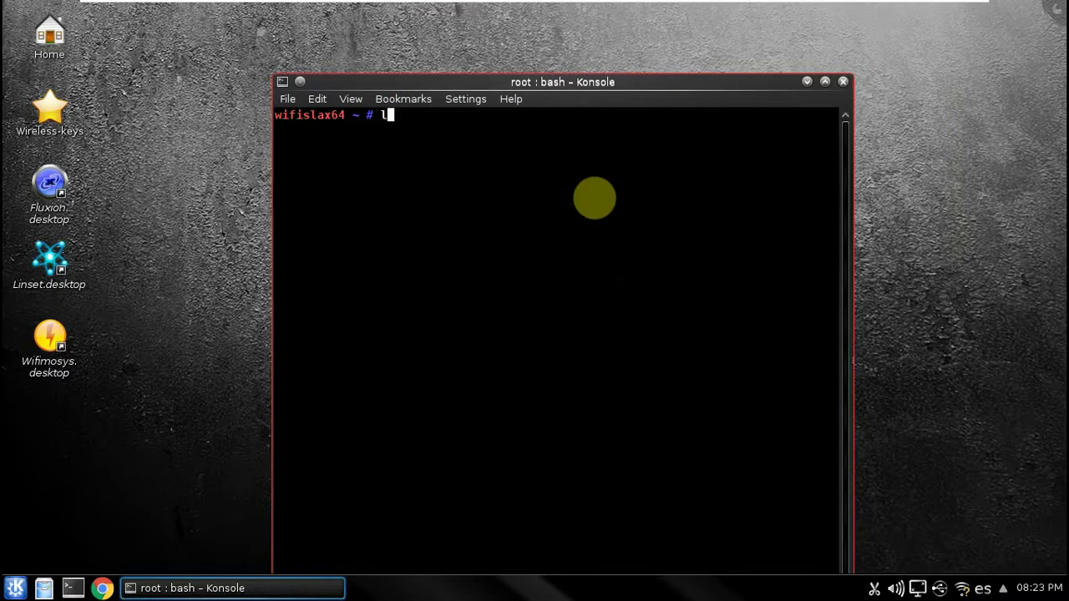
pyautogui.press('BackSpace')
# Run uname -a in the terminal and inspect the kernel version in its output
pyautogui.write('uname ')
pyautogui.write("0'")
pyautogui.press('BackSpace')
pyautogui.press('BackSpace')
pyautogui.write('-a')
pyautogui.press('Return')
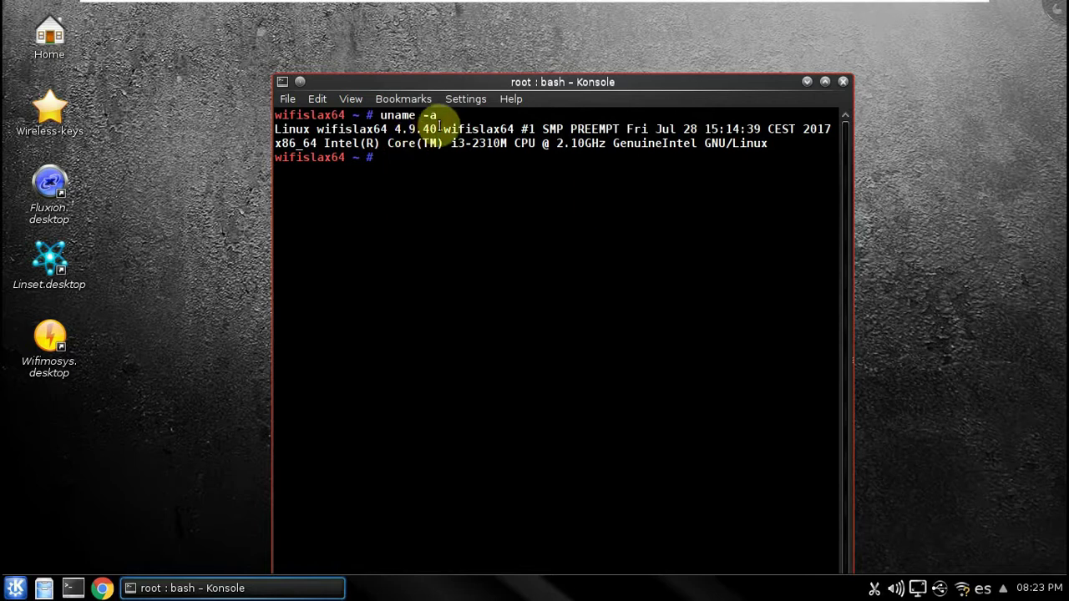
pyautogui.moveTo(439, 129); pyautogui.dragTo(391, 129)
pyautogui.click(432, 156)
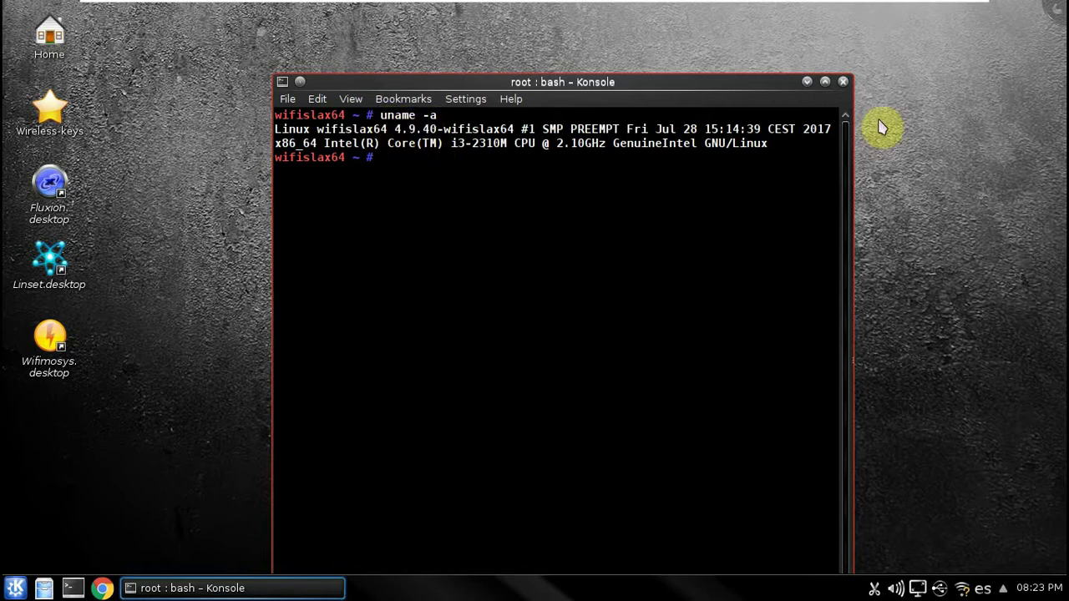
# Close the terminal and minimize the full-screen virtual machine to return to the host desktop
pyautogui.click(844, 81)
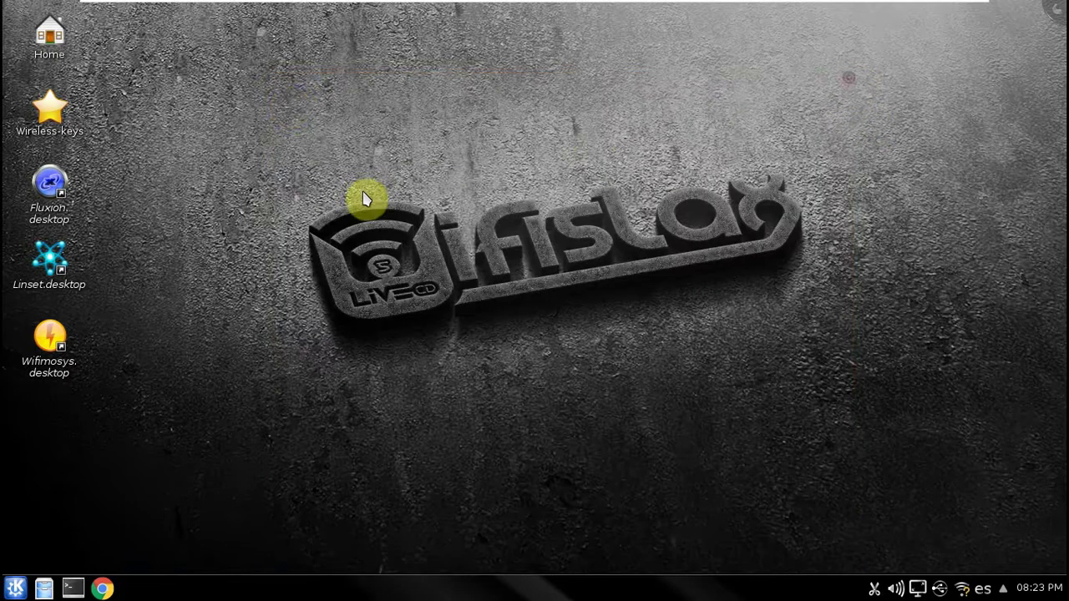
pyautogui.moveTo(282, 99); pyautogui.dragTo(850, 390)
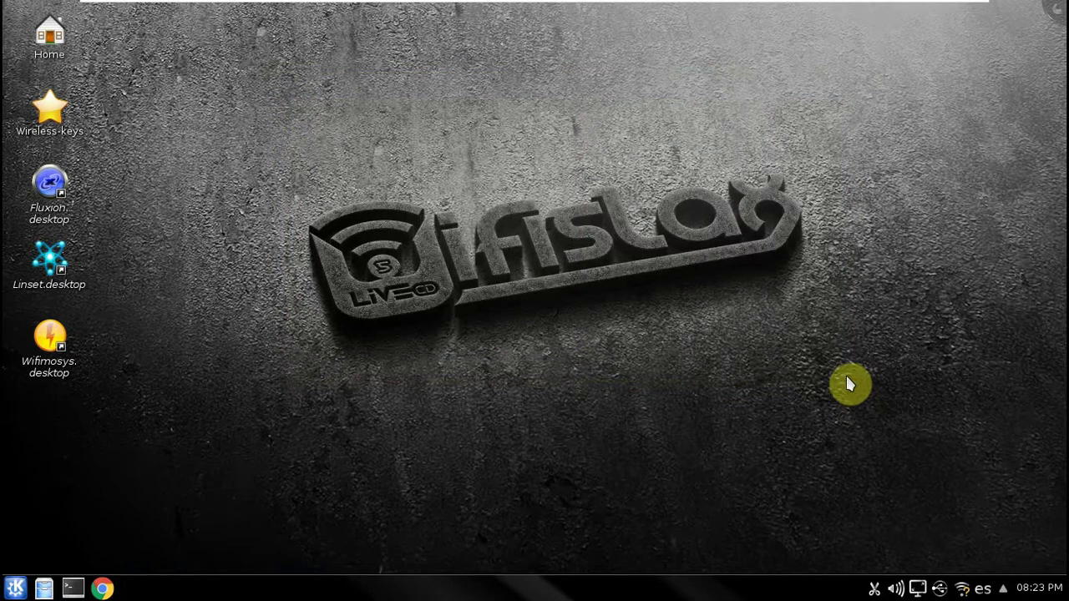
pyautogui.moveTo(852, 7)
pyautogui.click(925, 13)
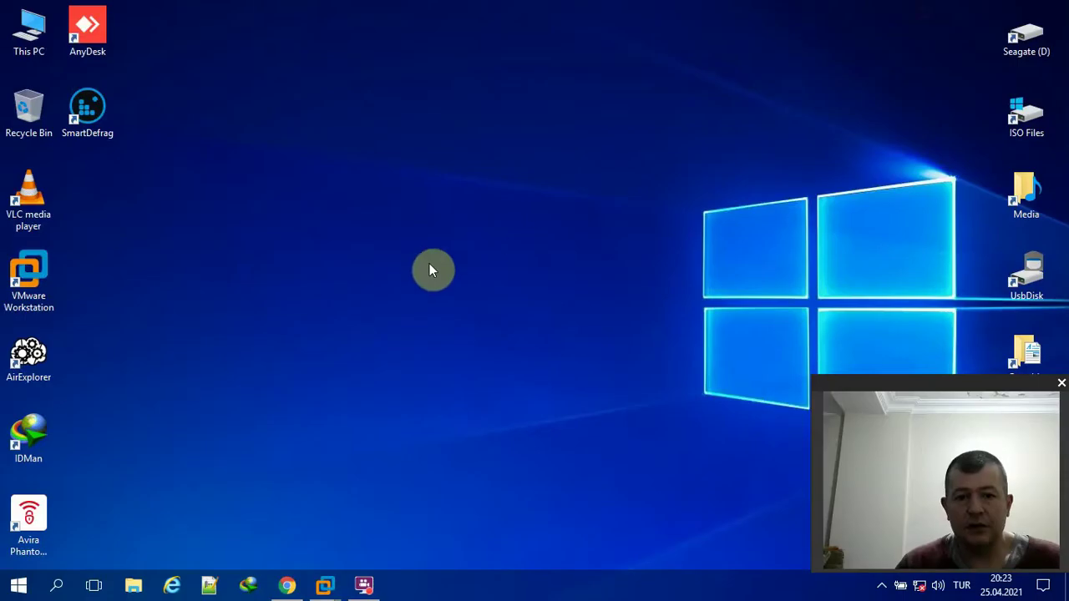